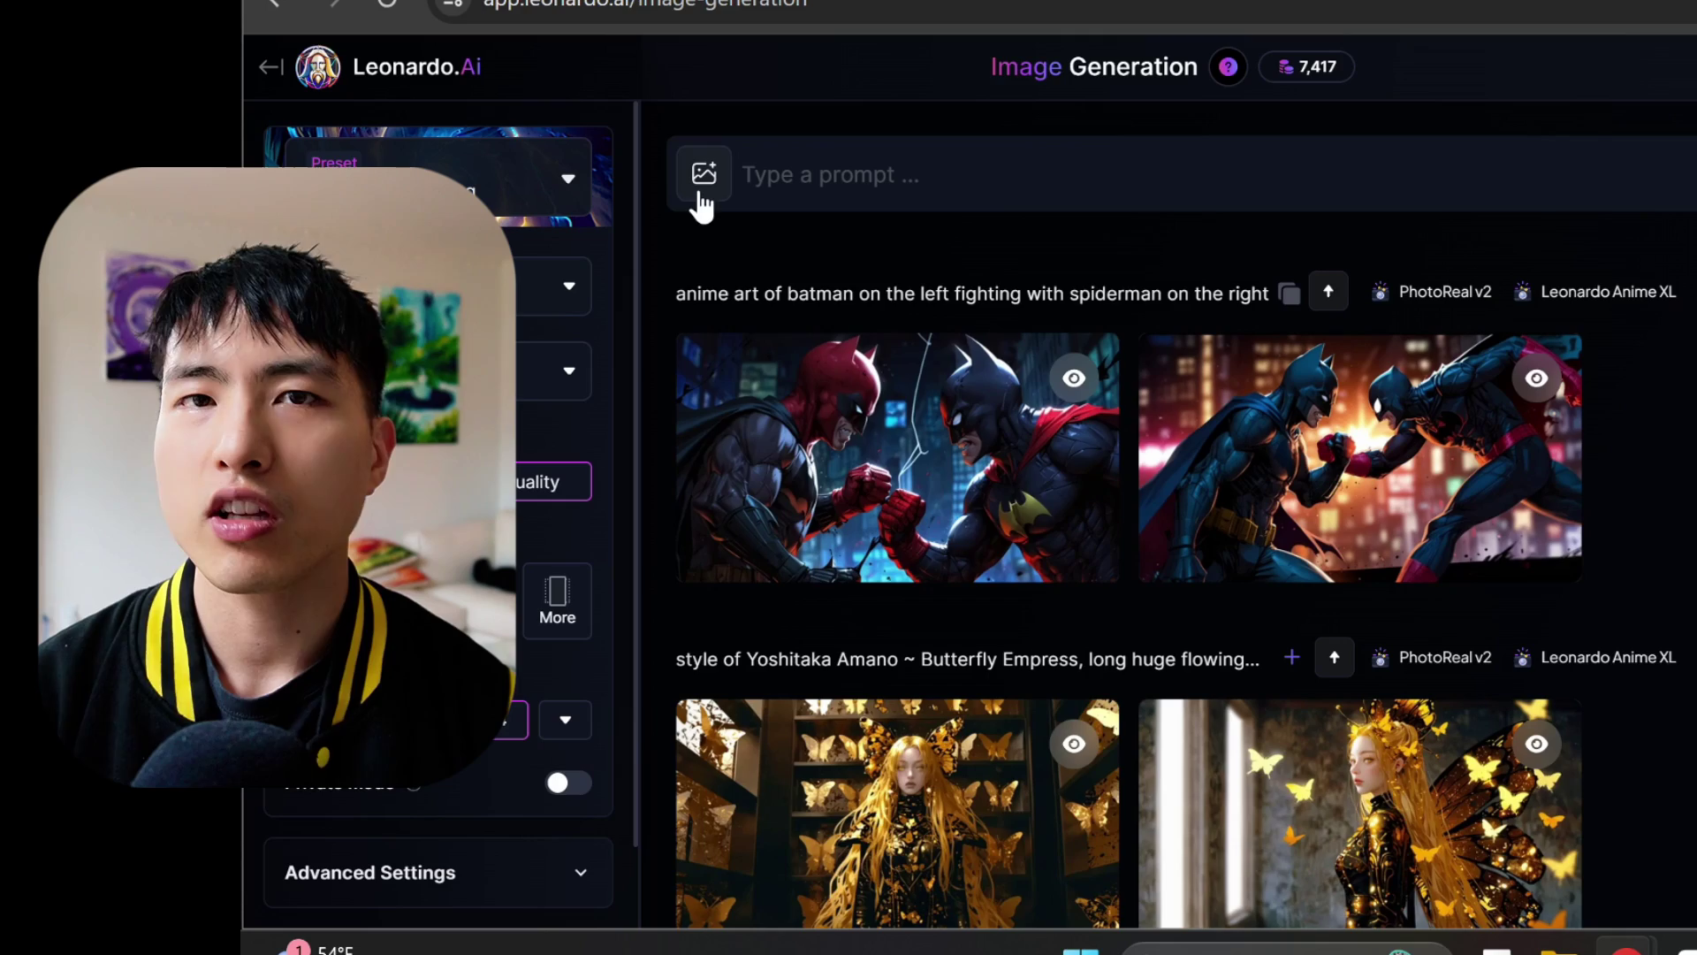
- Preview the Character Reference image guidance option, then head back to the home dashboard
click(701, 181)
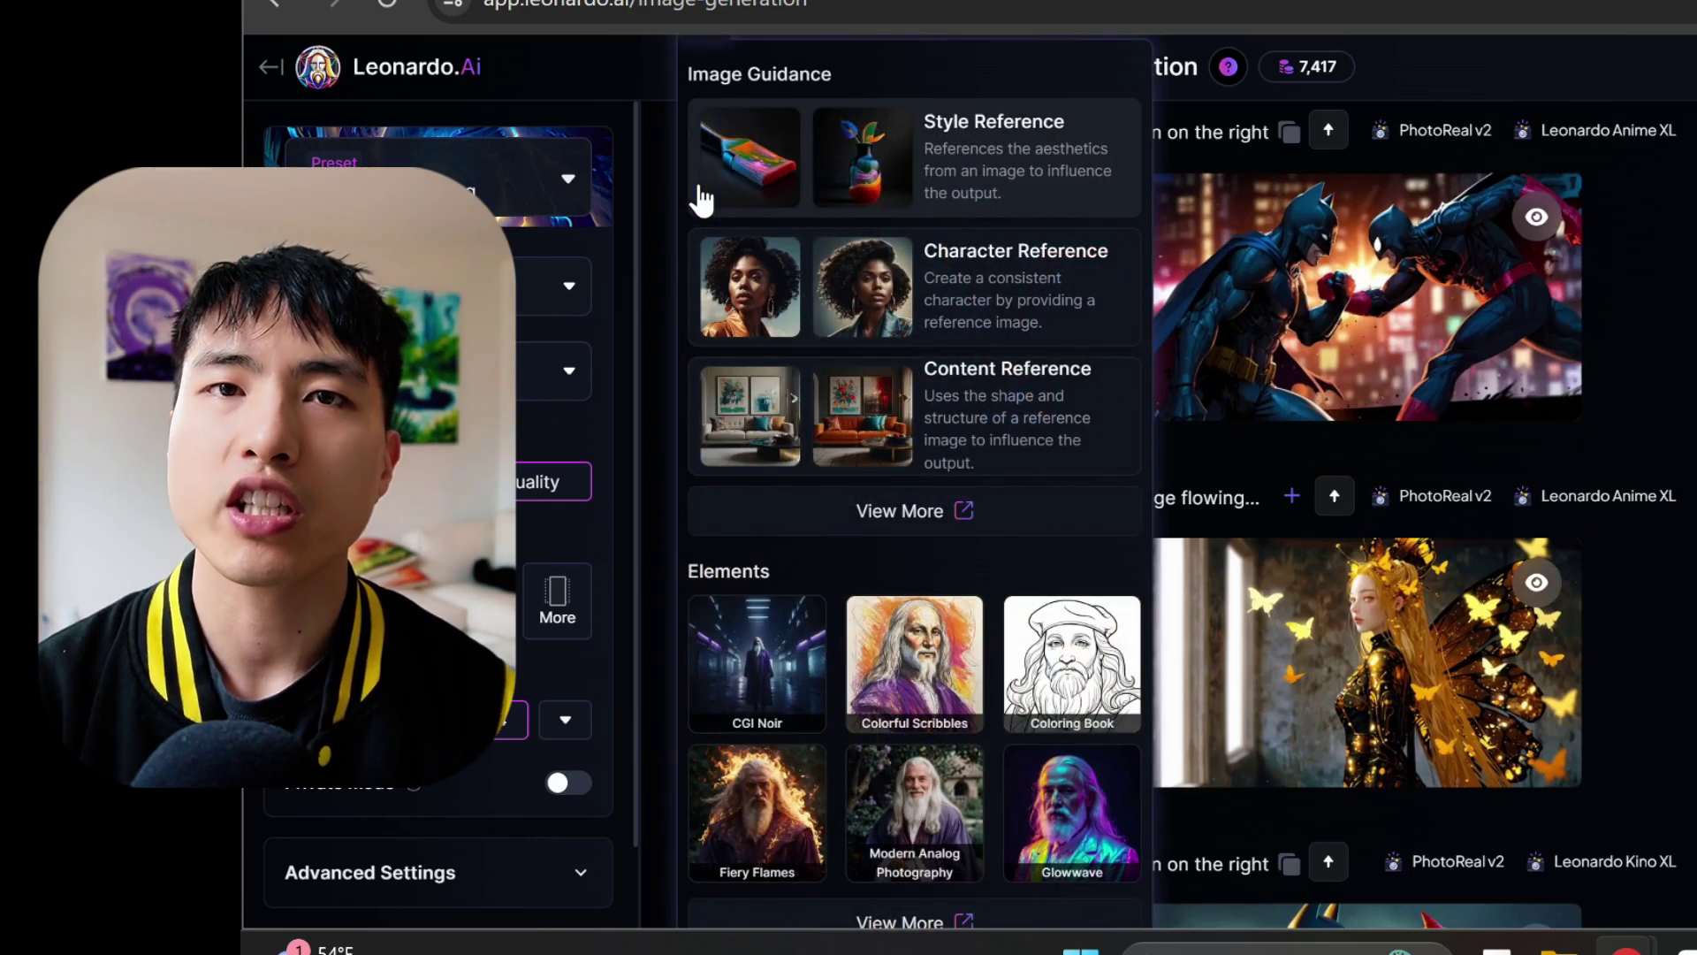
click(961, 292)
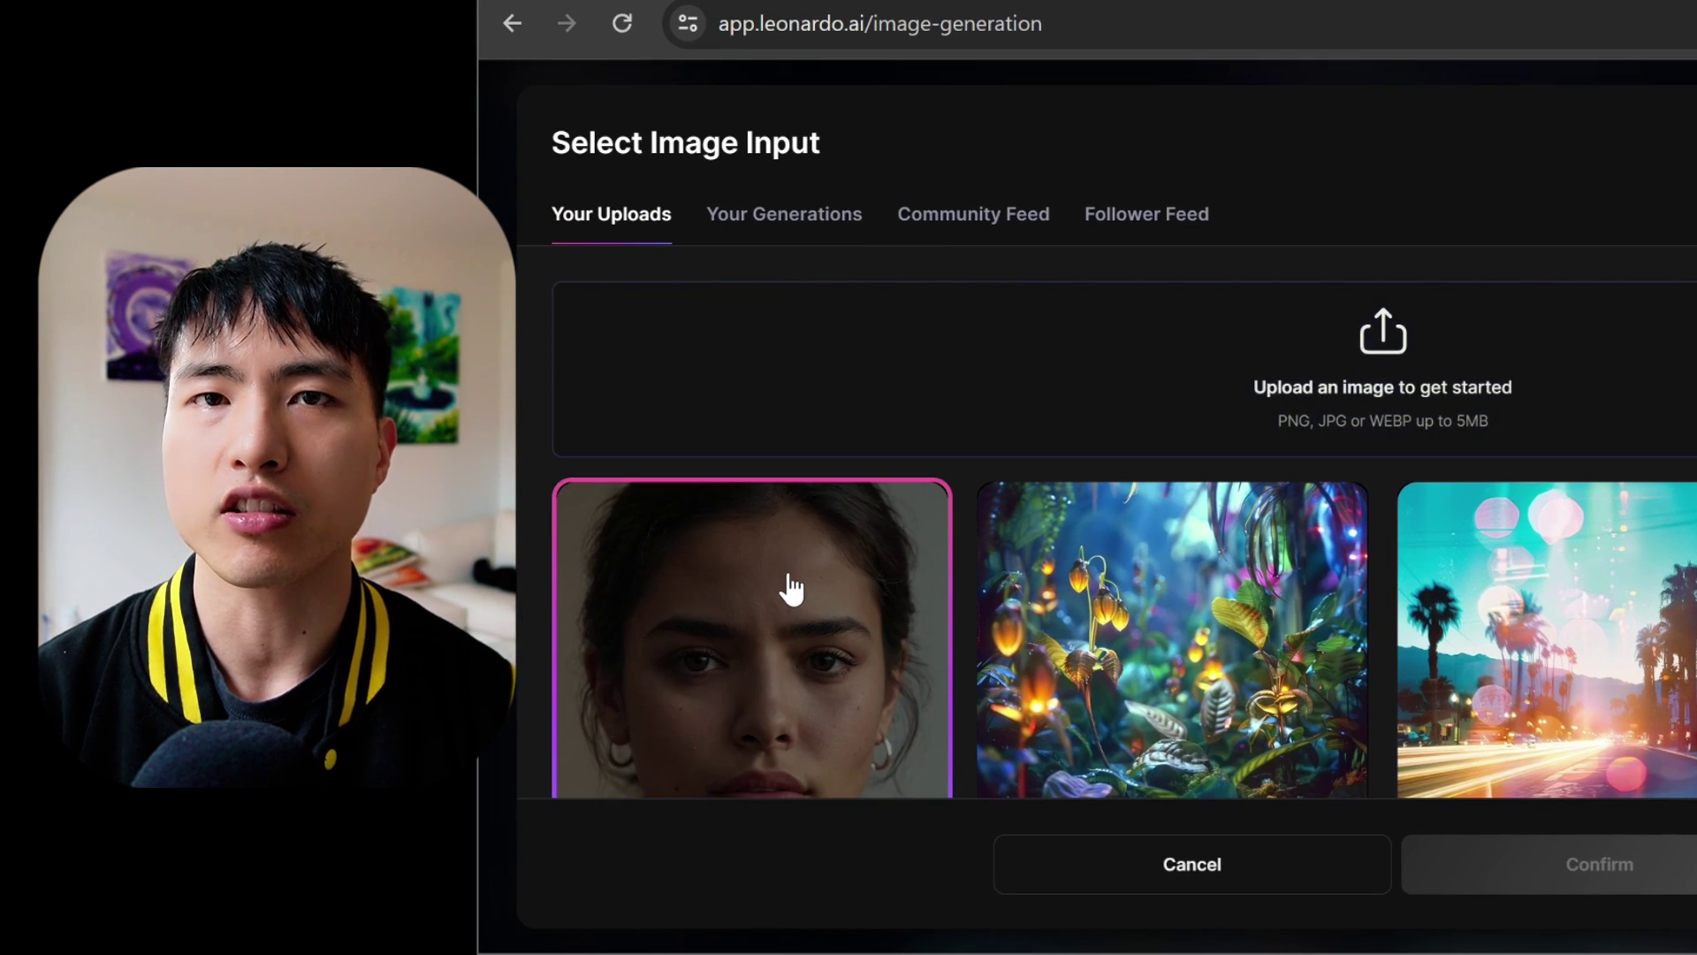
scroll(791, 588, down, 2)
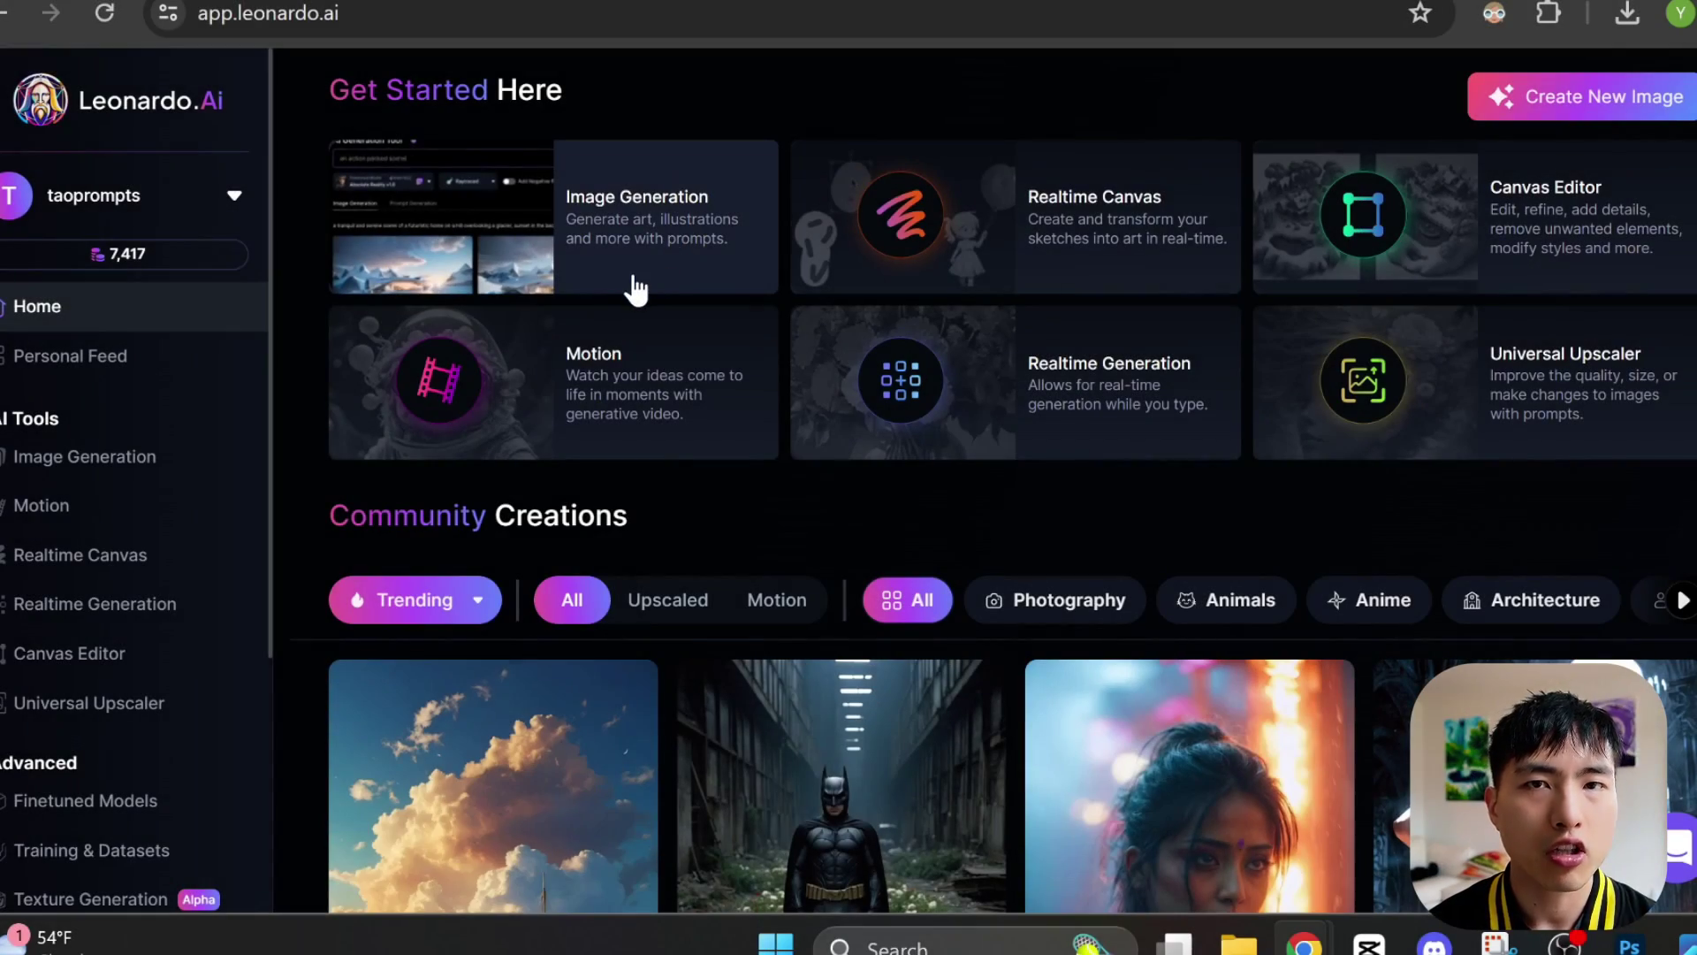
- Open Image Generation from the Get Started tools on the home page
click(533, 267)
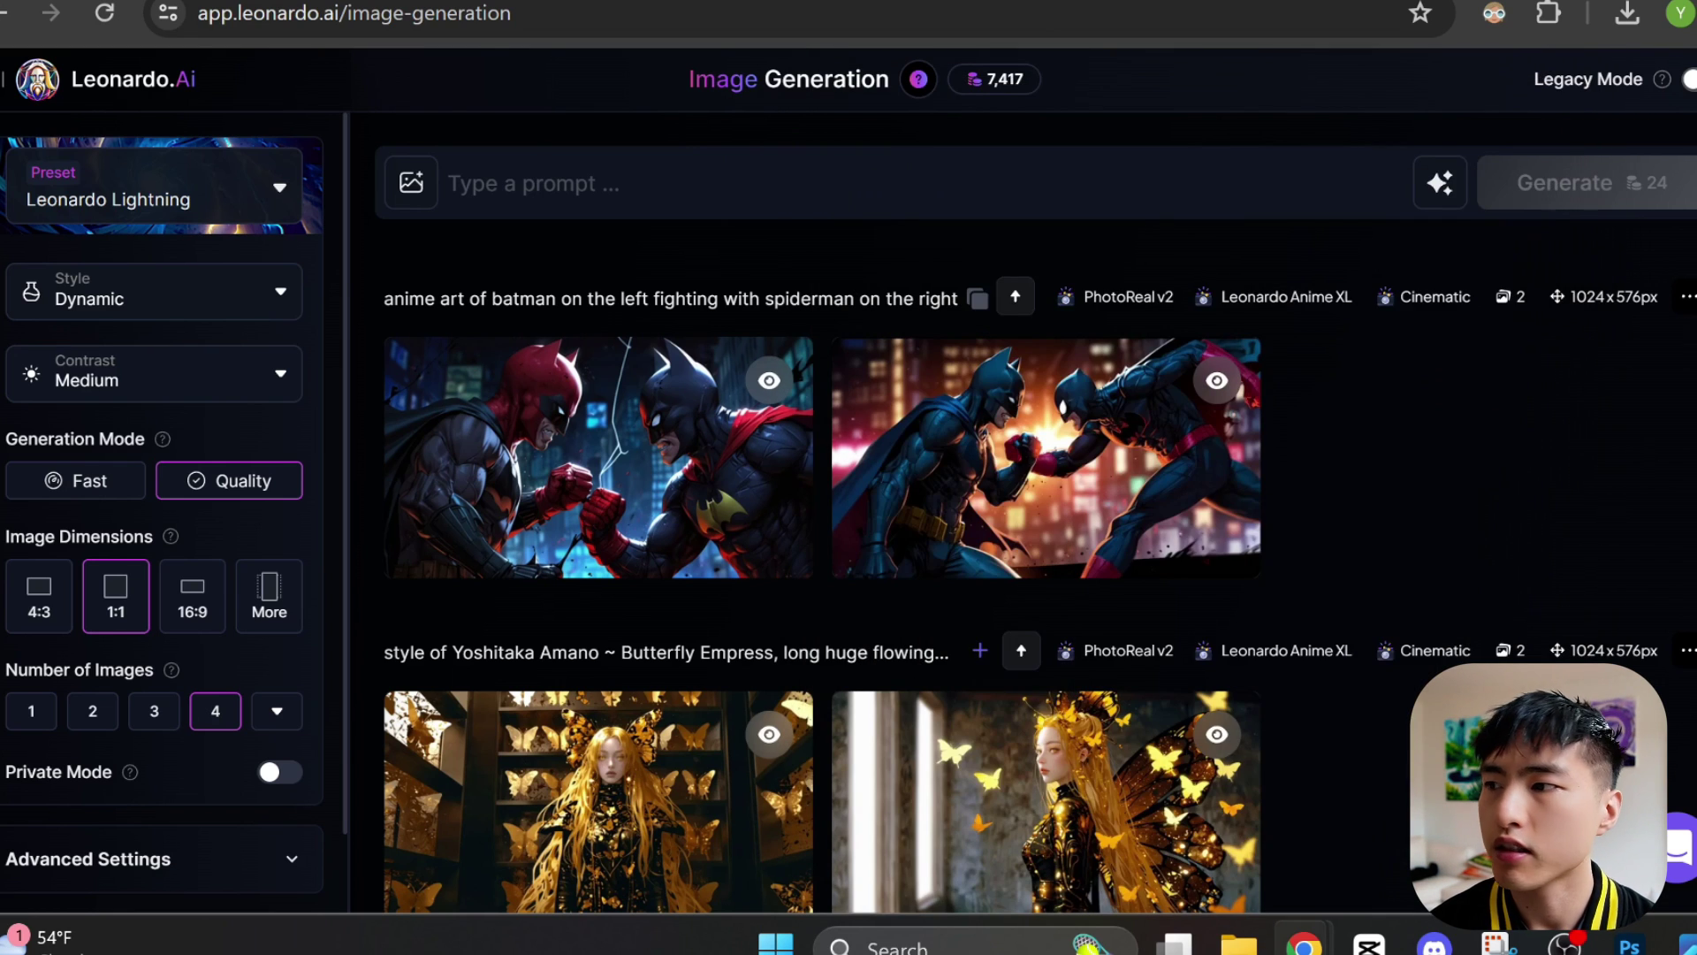
- Attach the uploaded close-up face photo as the Character Reference image
click(410, 199)
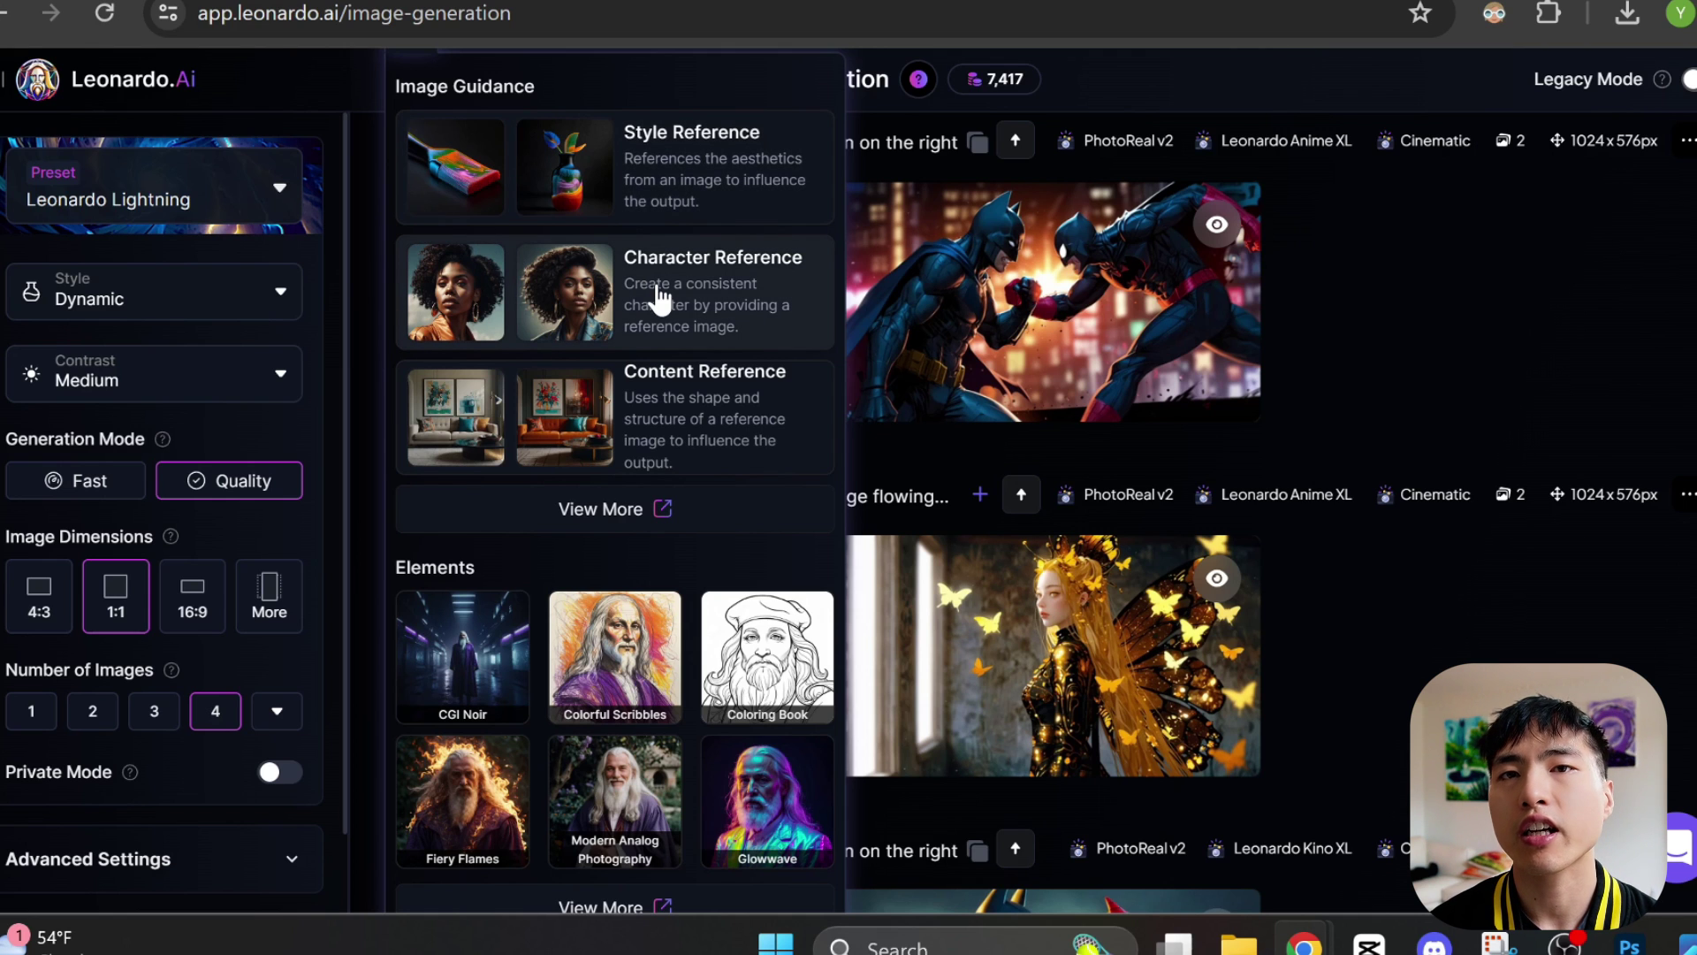
click(591, 318)
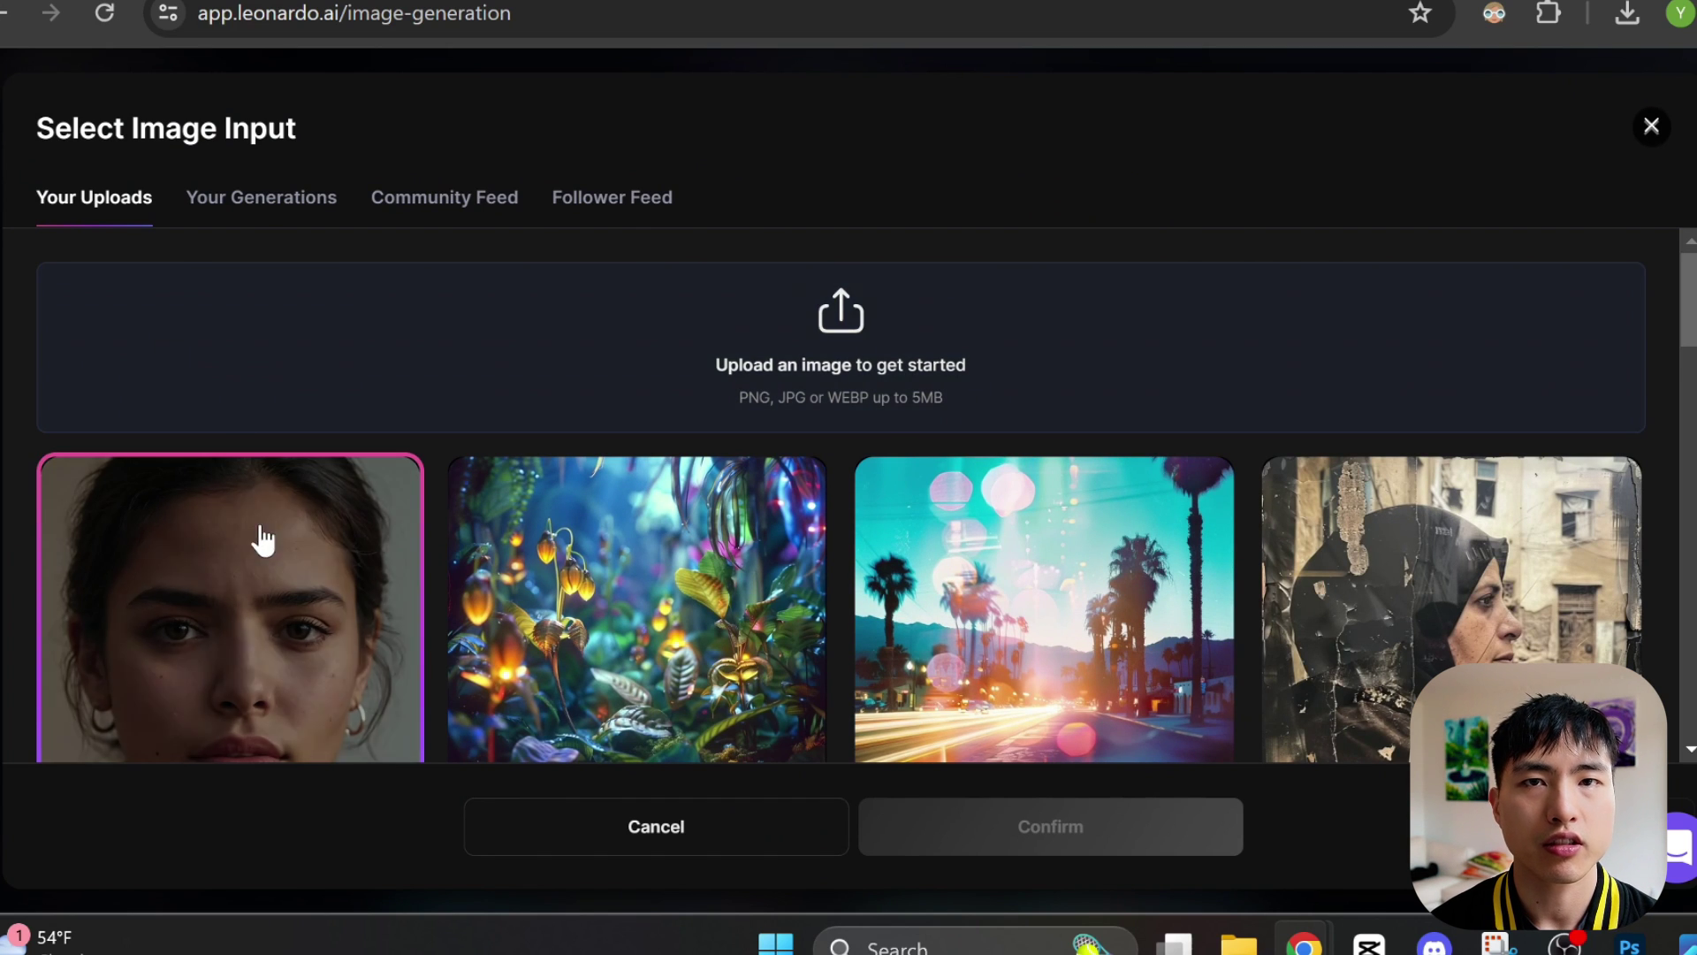
scroll(265, 553, down, 2)
click(267, 560)
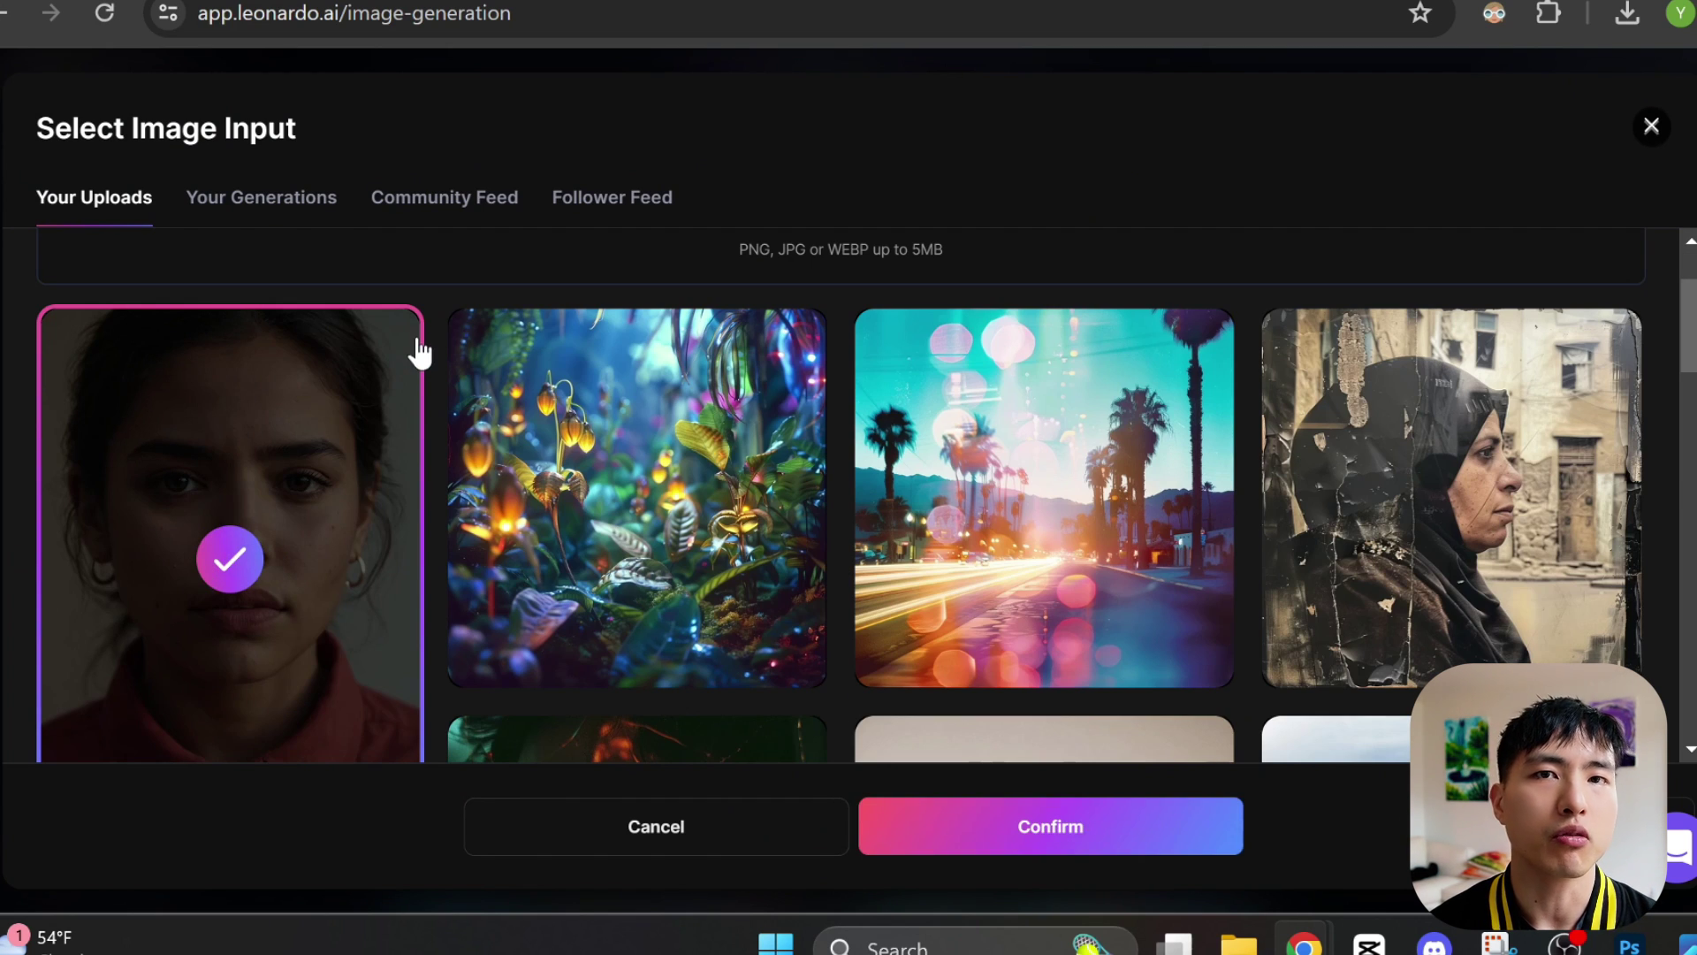
click(985, 824)
scroll(659, 390, up, 2)
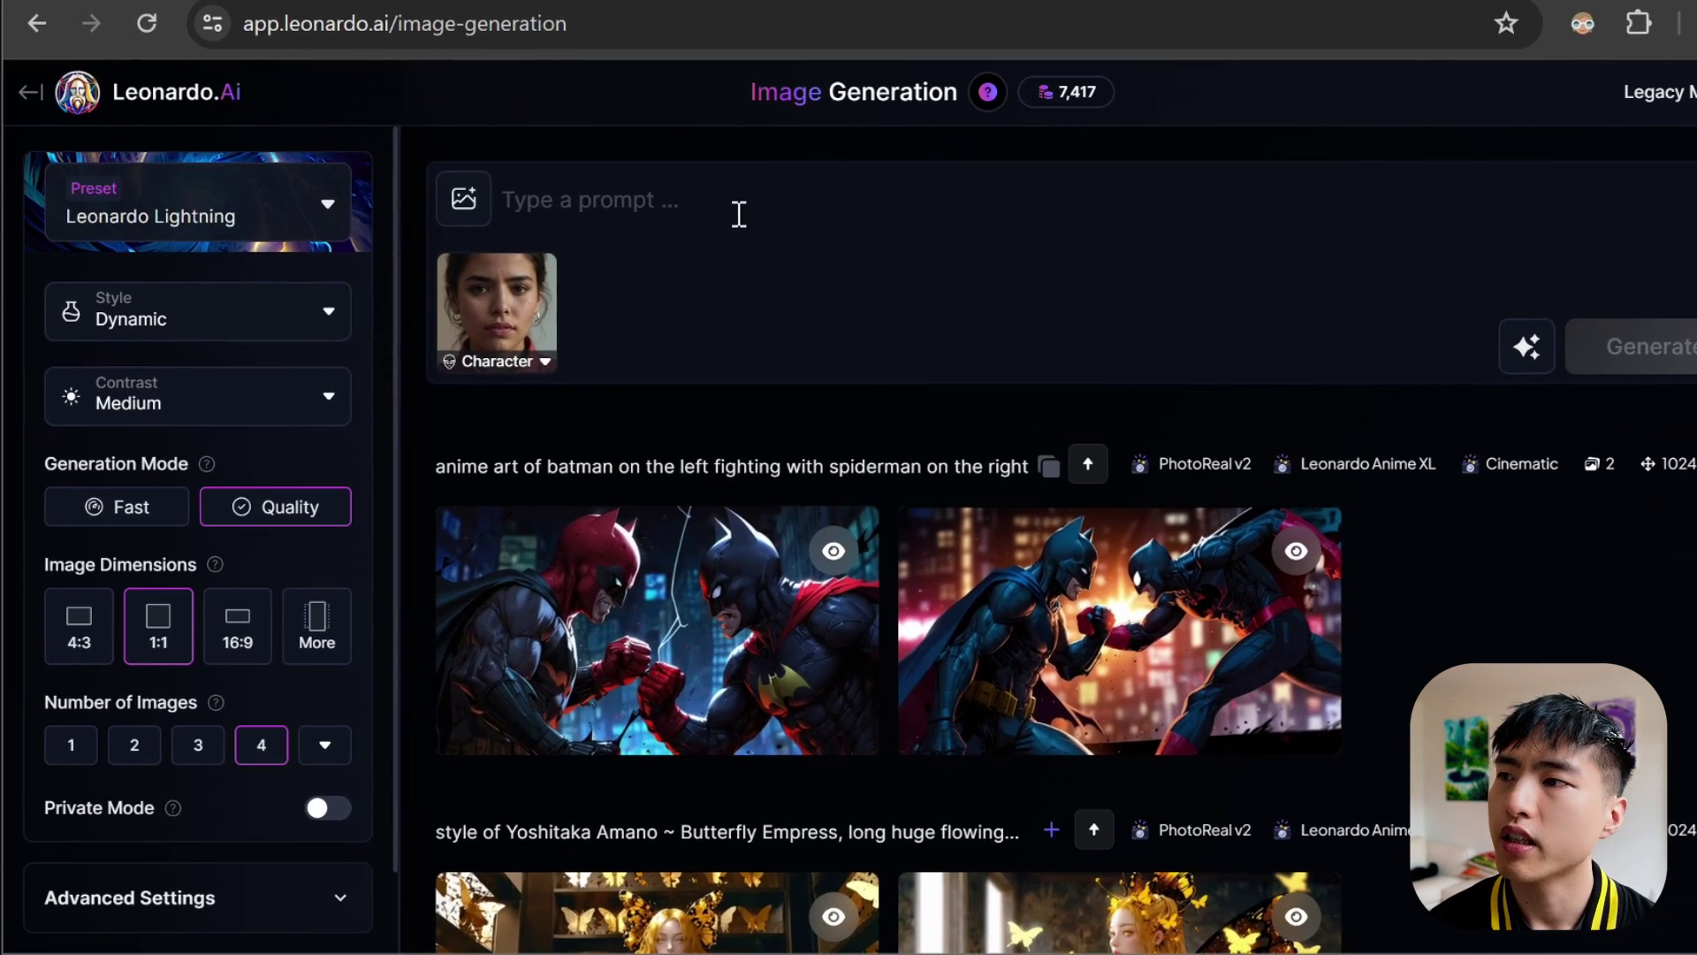
- Switch the preset to Cinematic Kino, using Cinematic style and the Leonardo Kino XL model
click(233, 207)
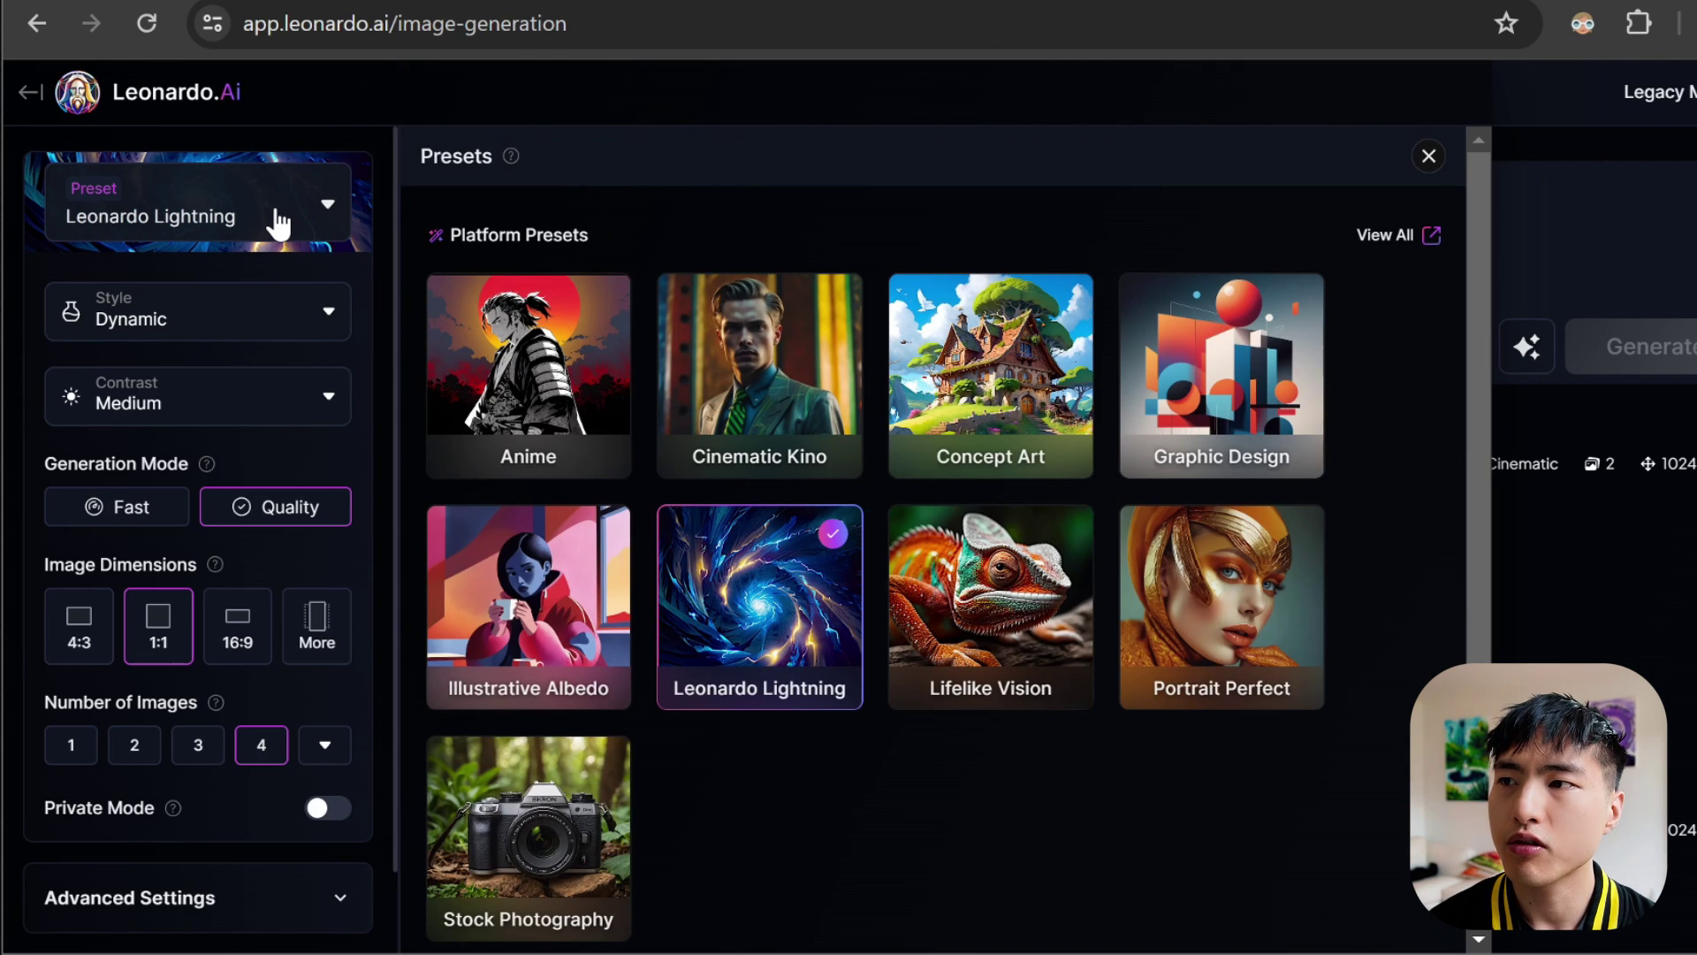
mouse_move(725, 354)
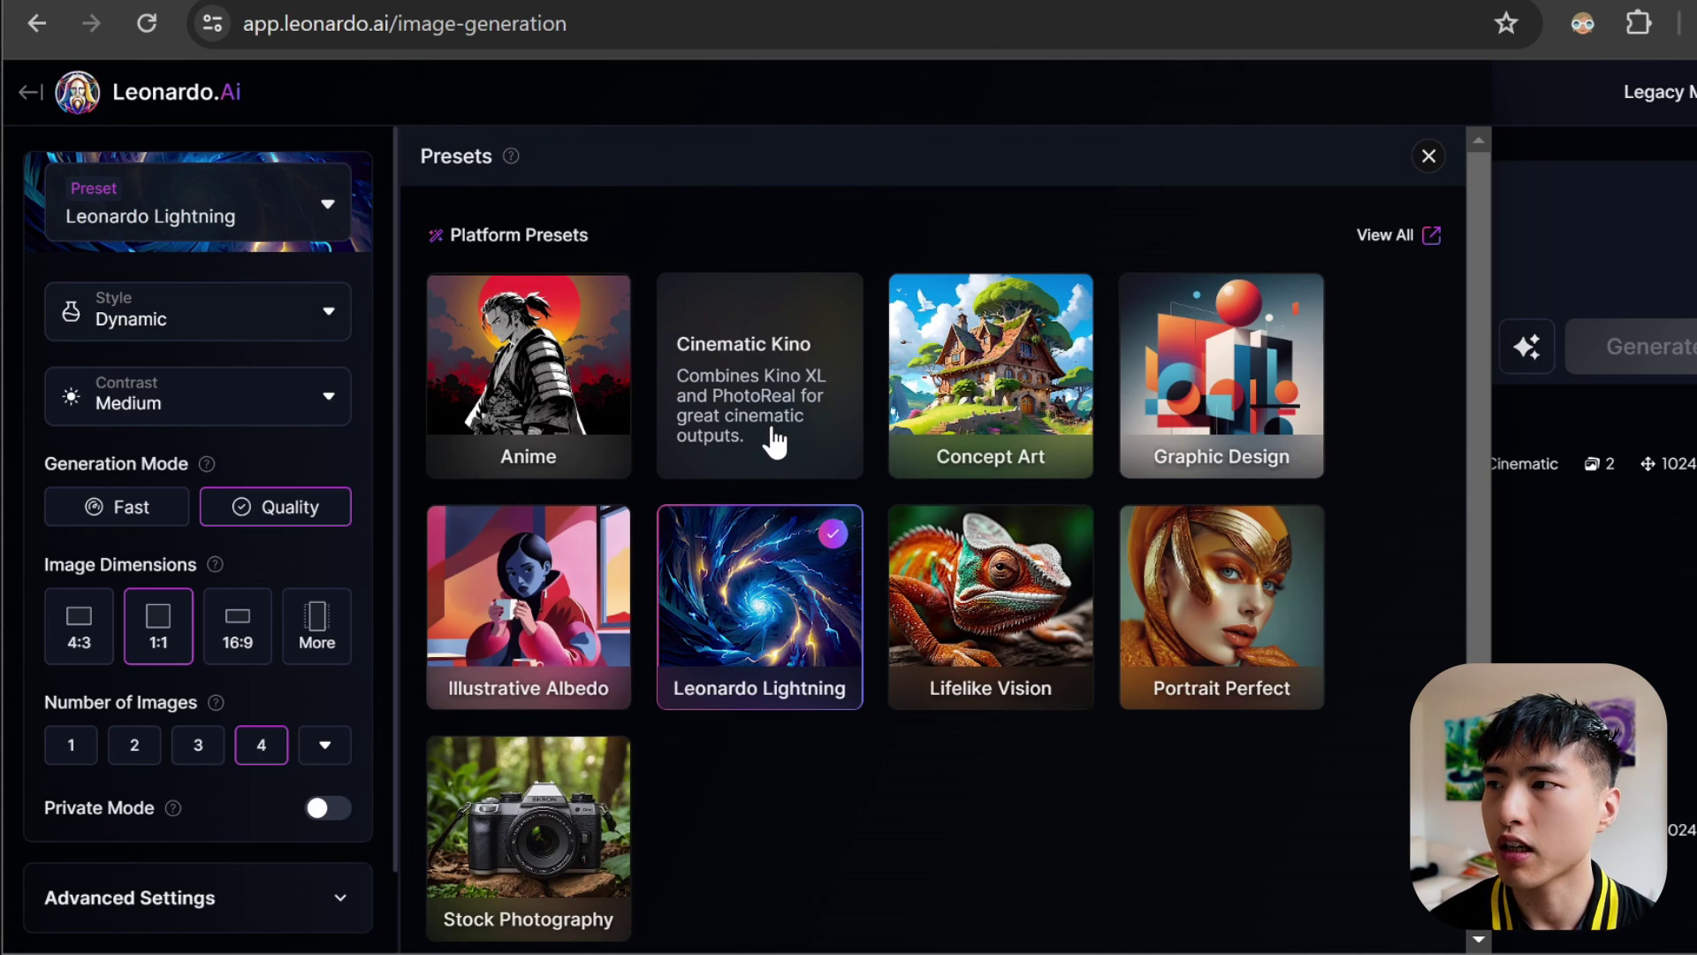
click(795, 460)
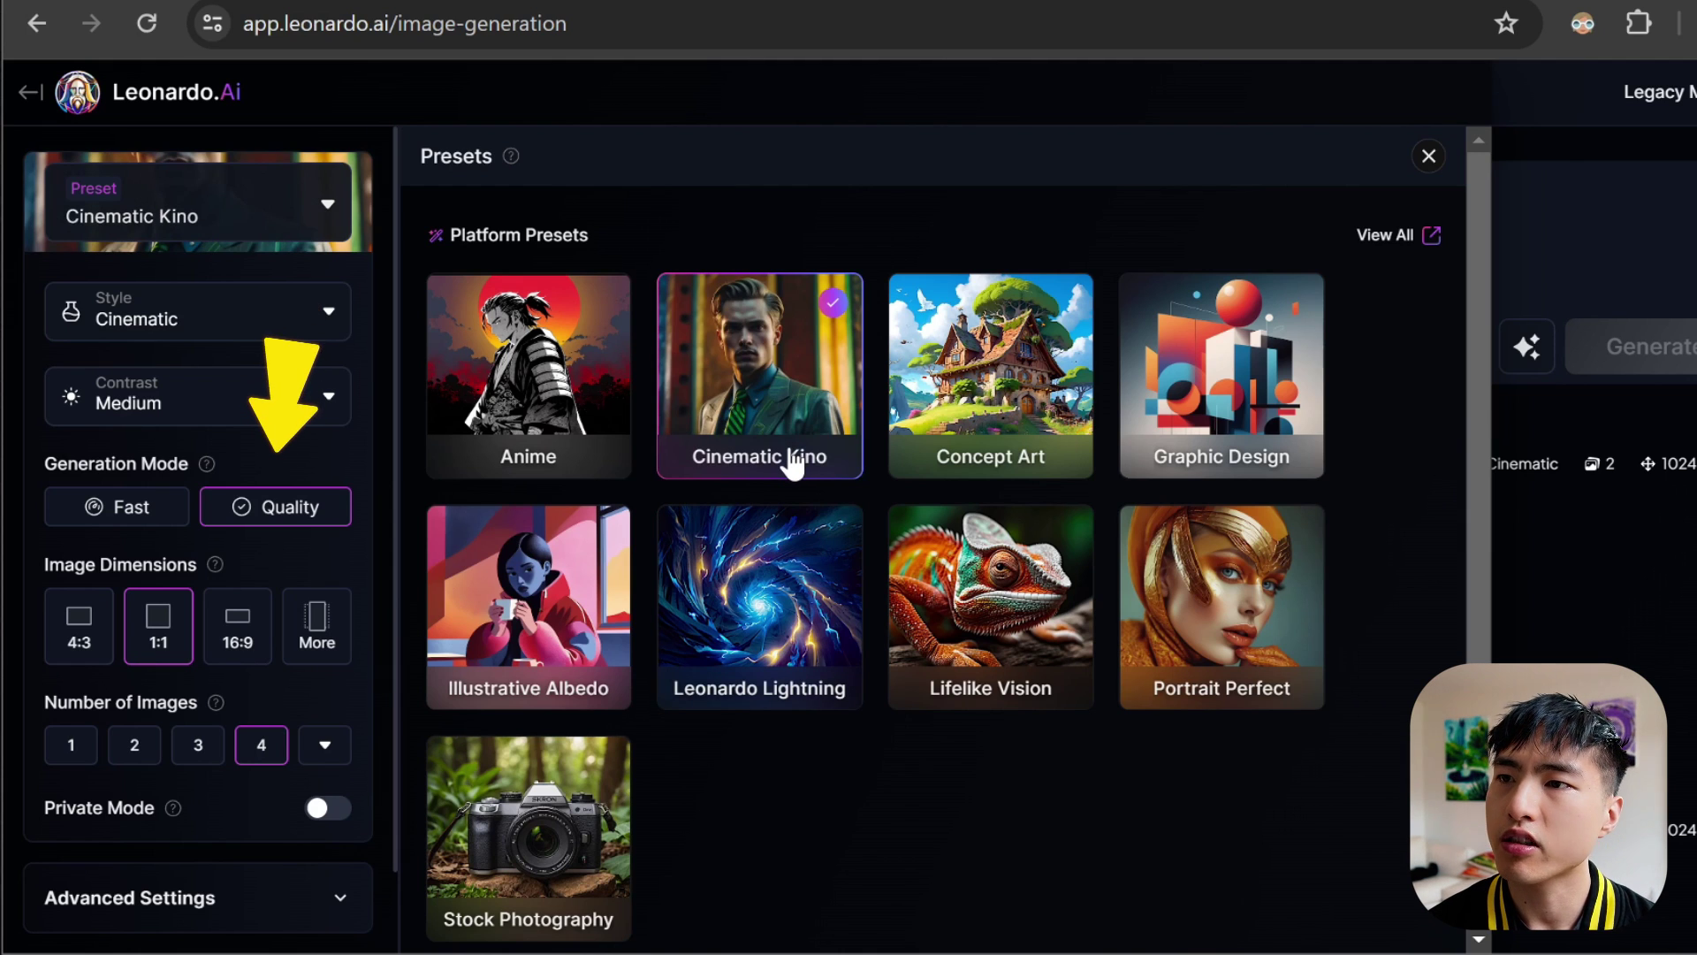
click(1429, 156)
scroll(323, 497, down, 1)
- Expand Advanced Settings to show Kino XL with PhotoReal, then open the custom Image Dimensions
click(295, 804)
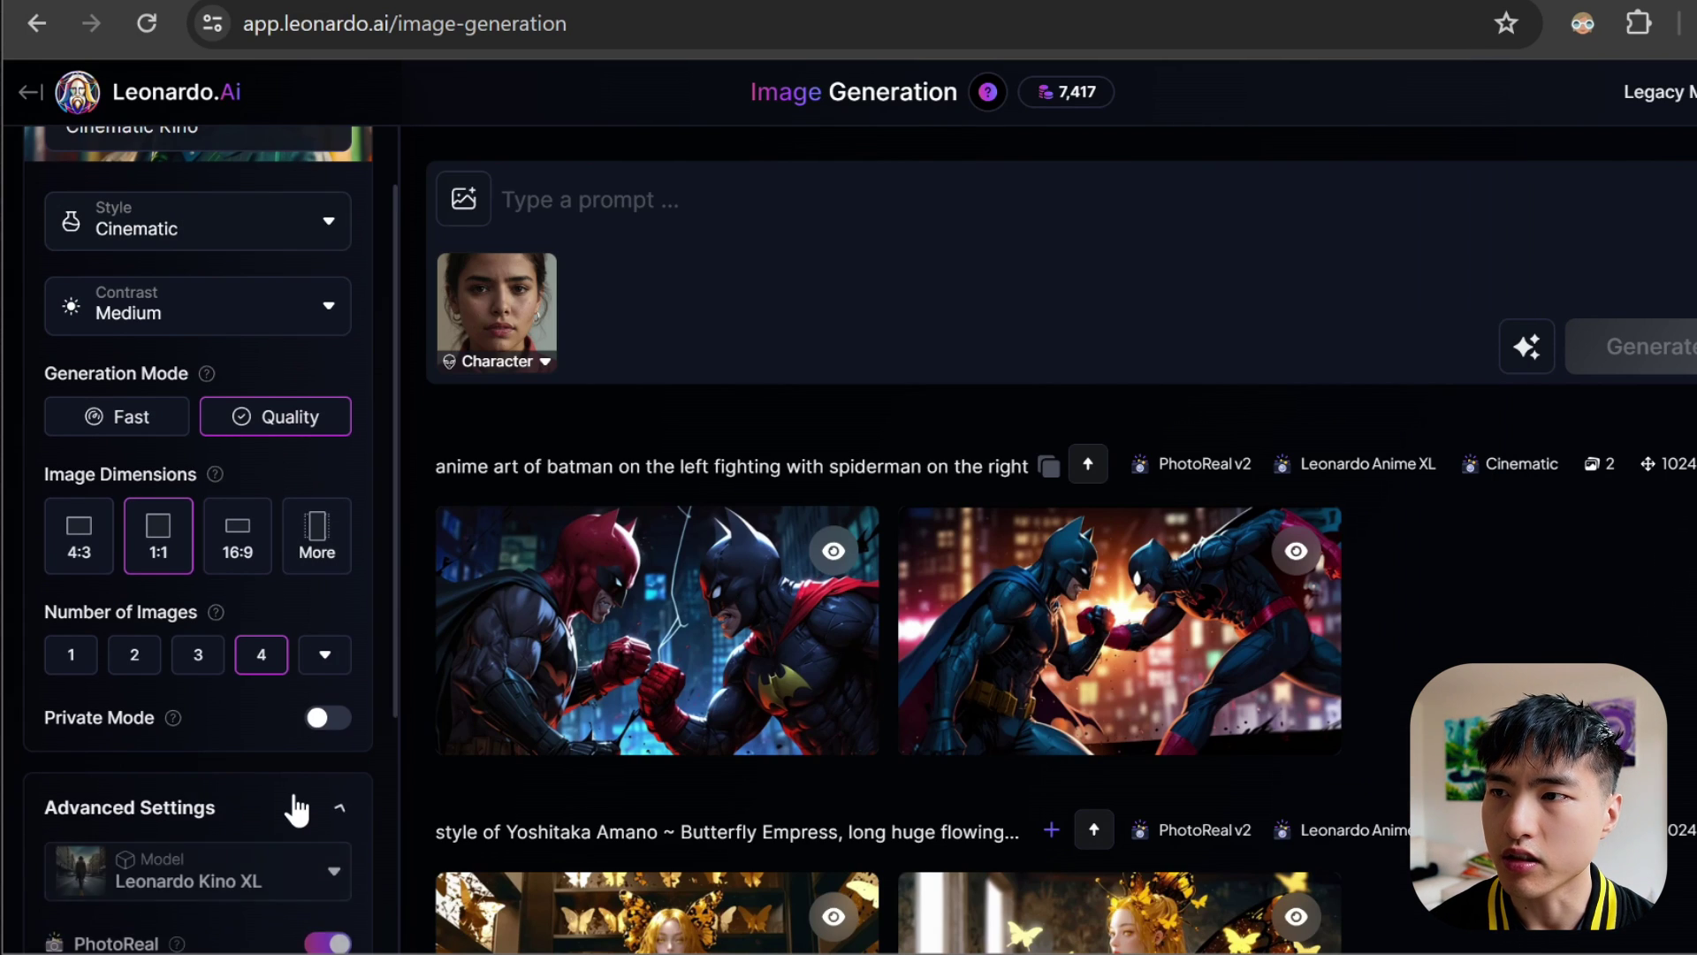
scroll(295, 804, down, 3)
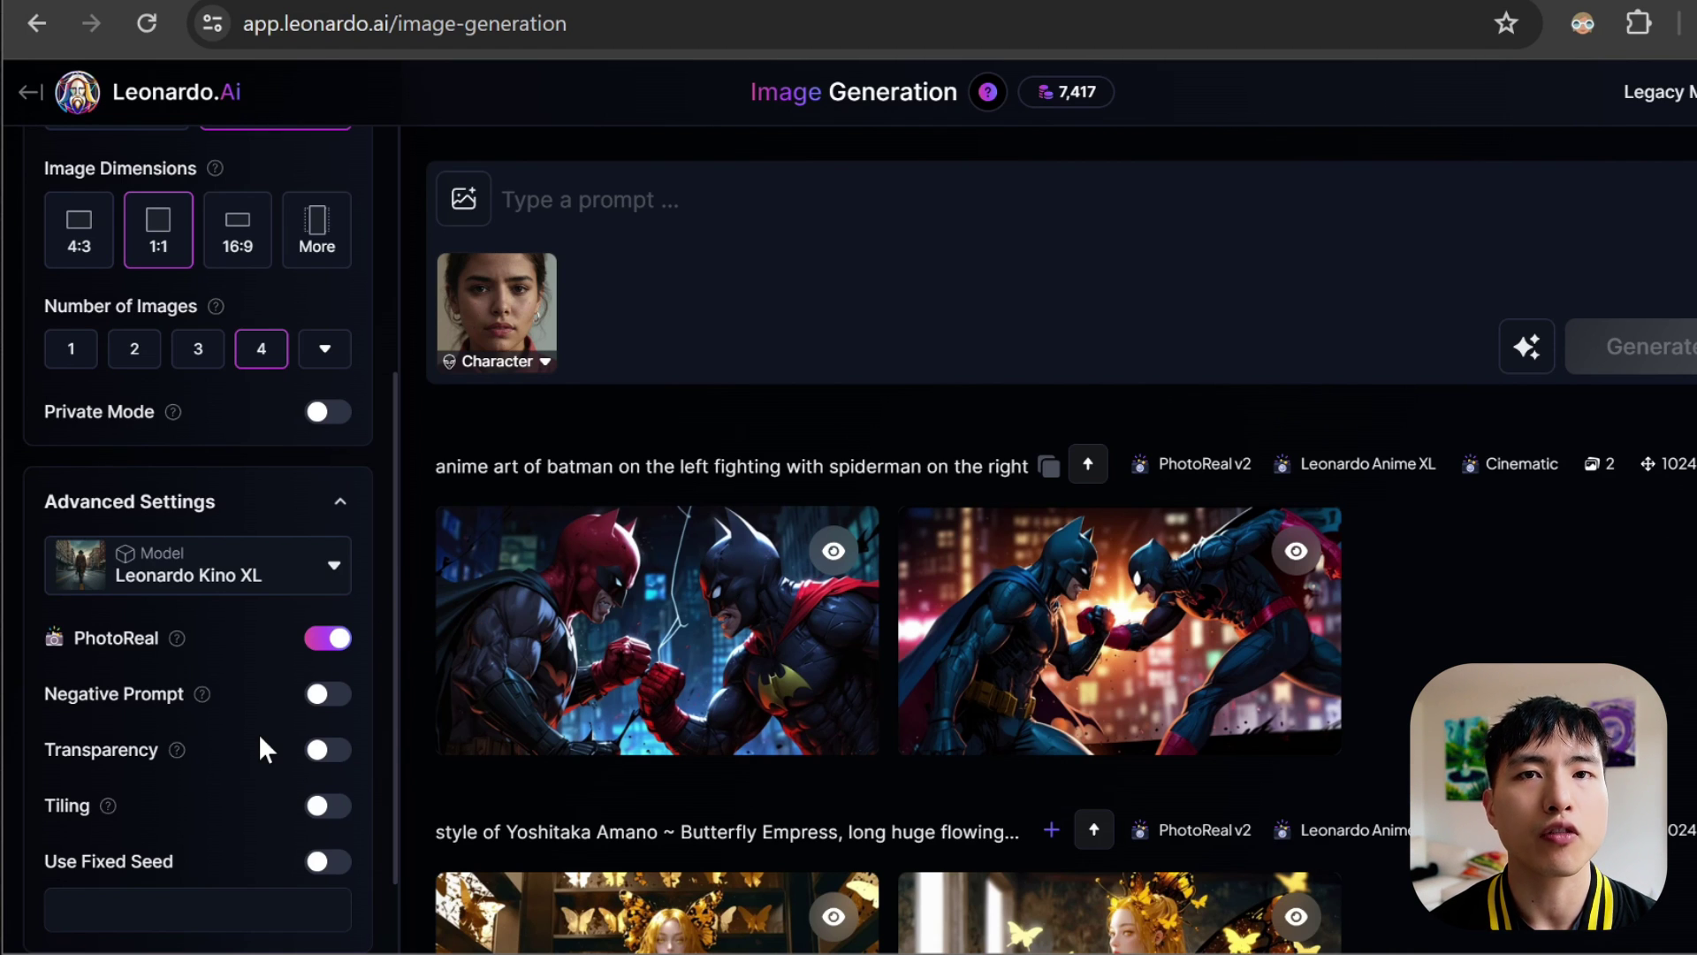
scroll(259, 734, up, 3)
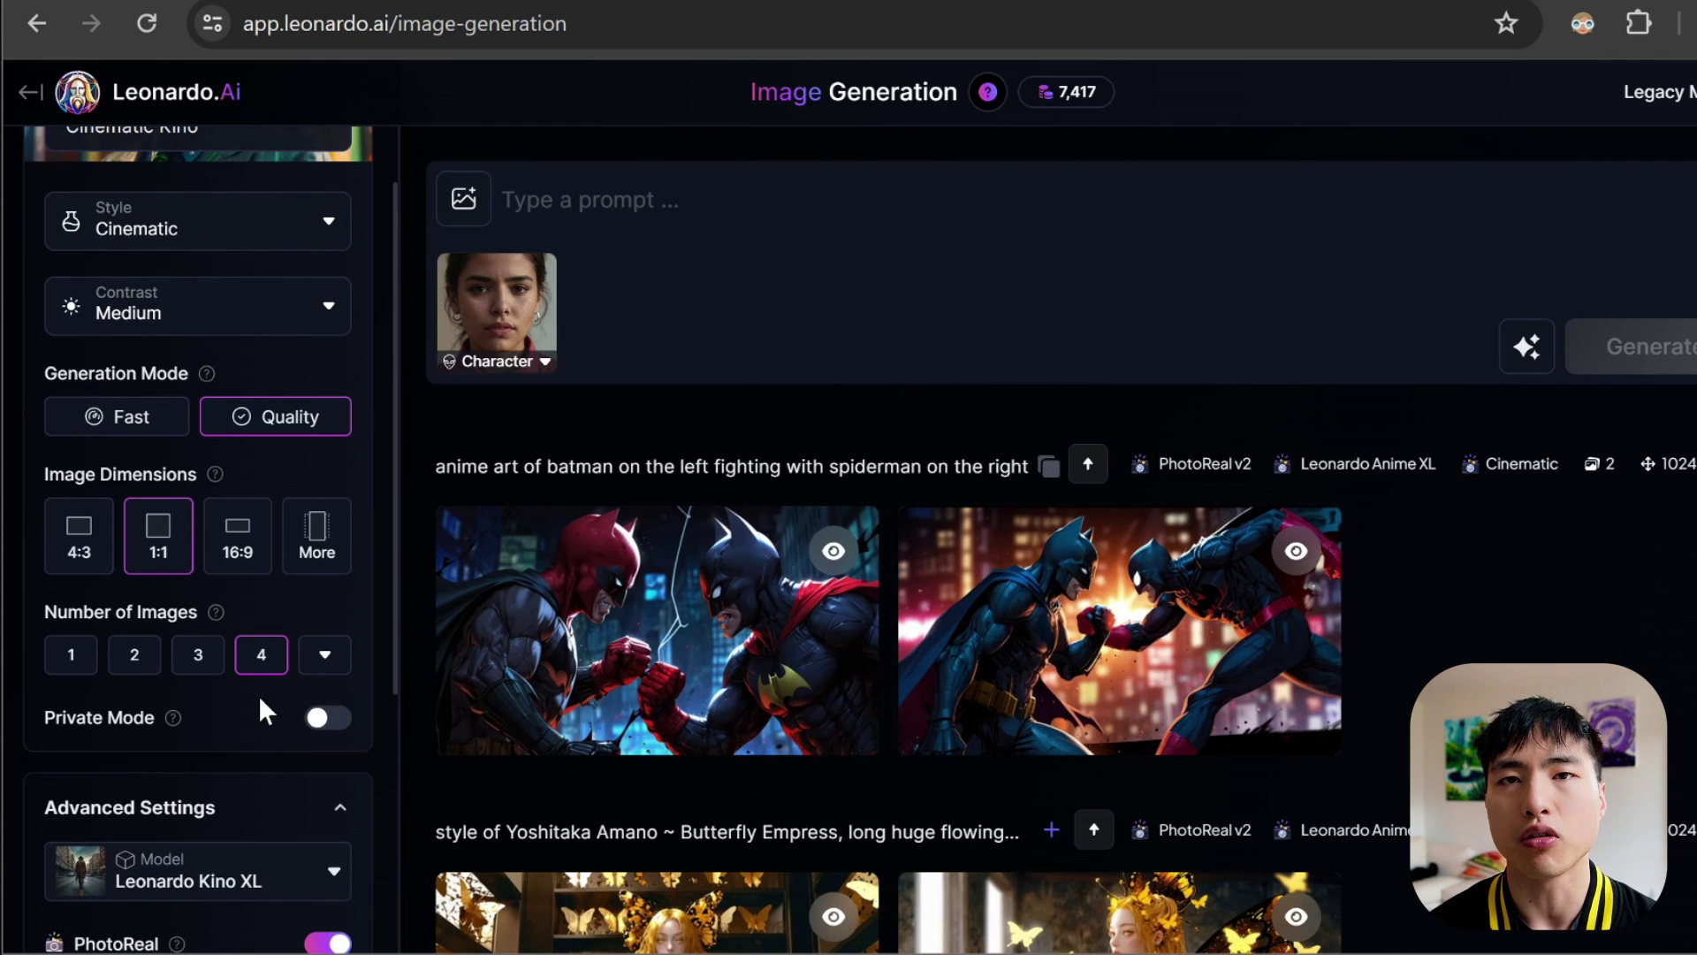
click(305, 562)
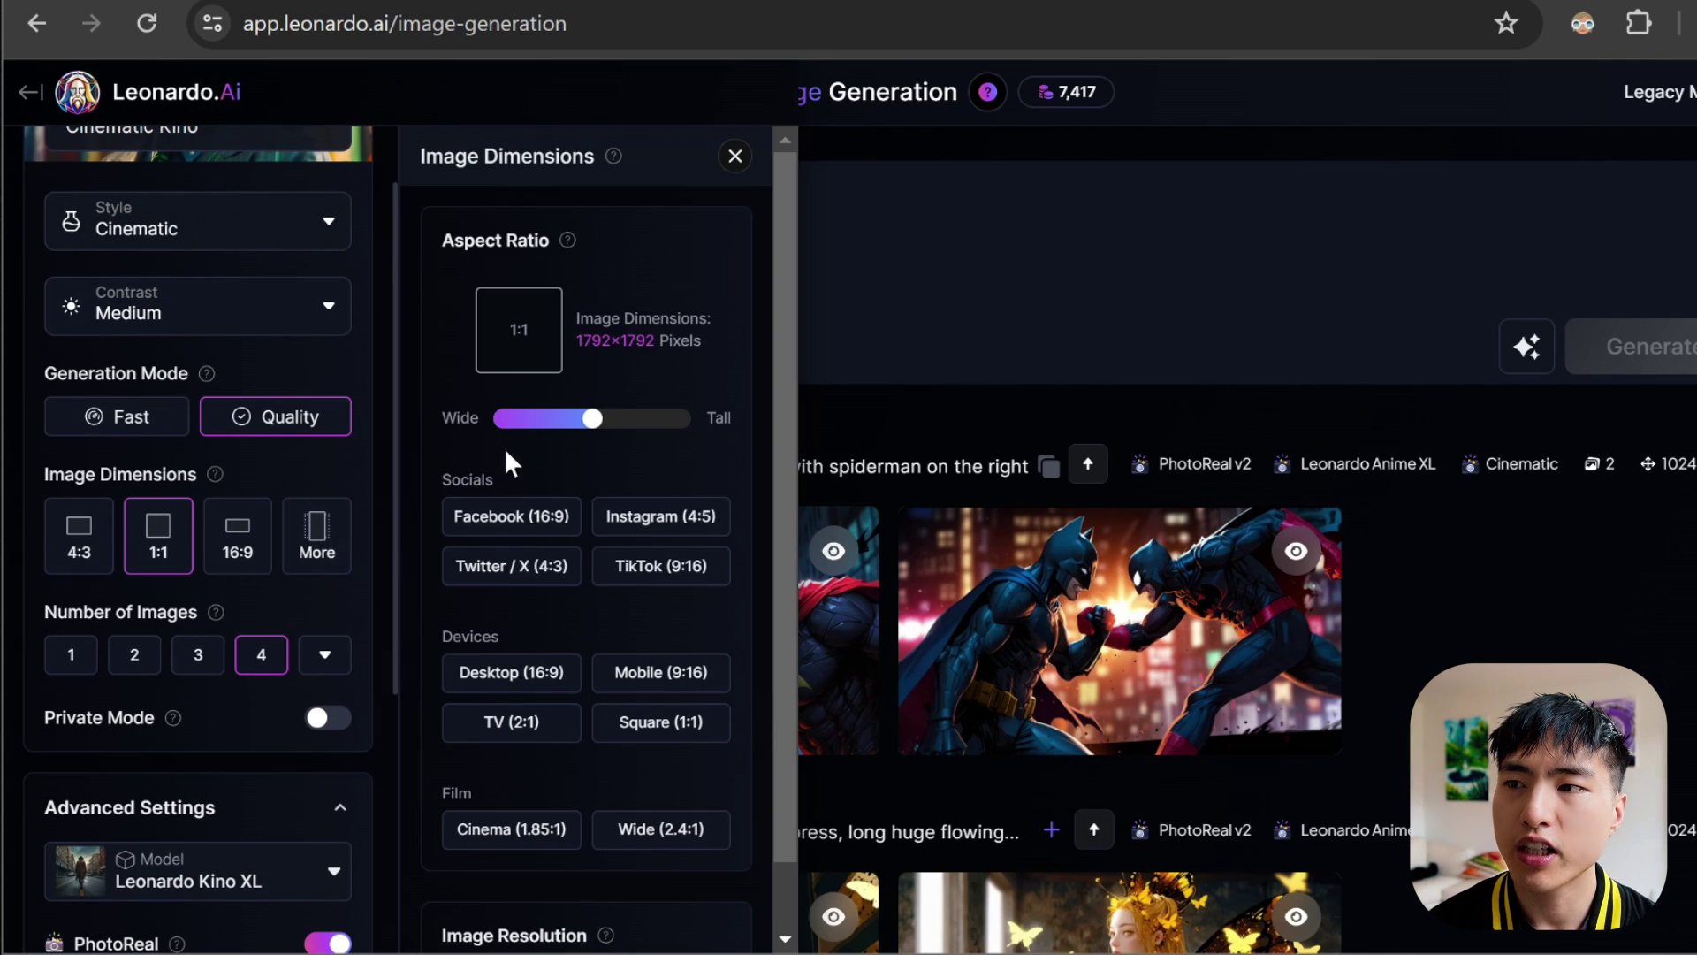
- Set a tall 3:4 aspect ratio (1568×2072) and 2 images per generation
drag(594, 434, 644, 437)
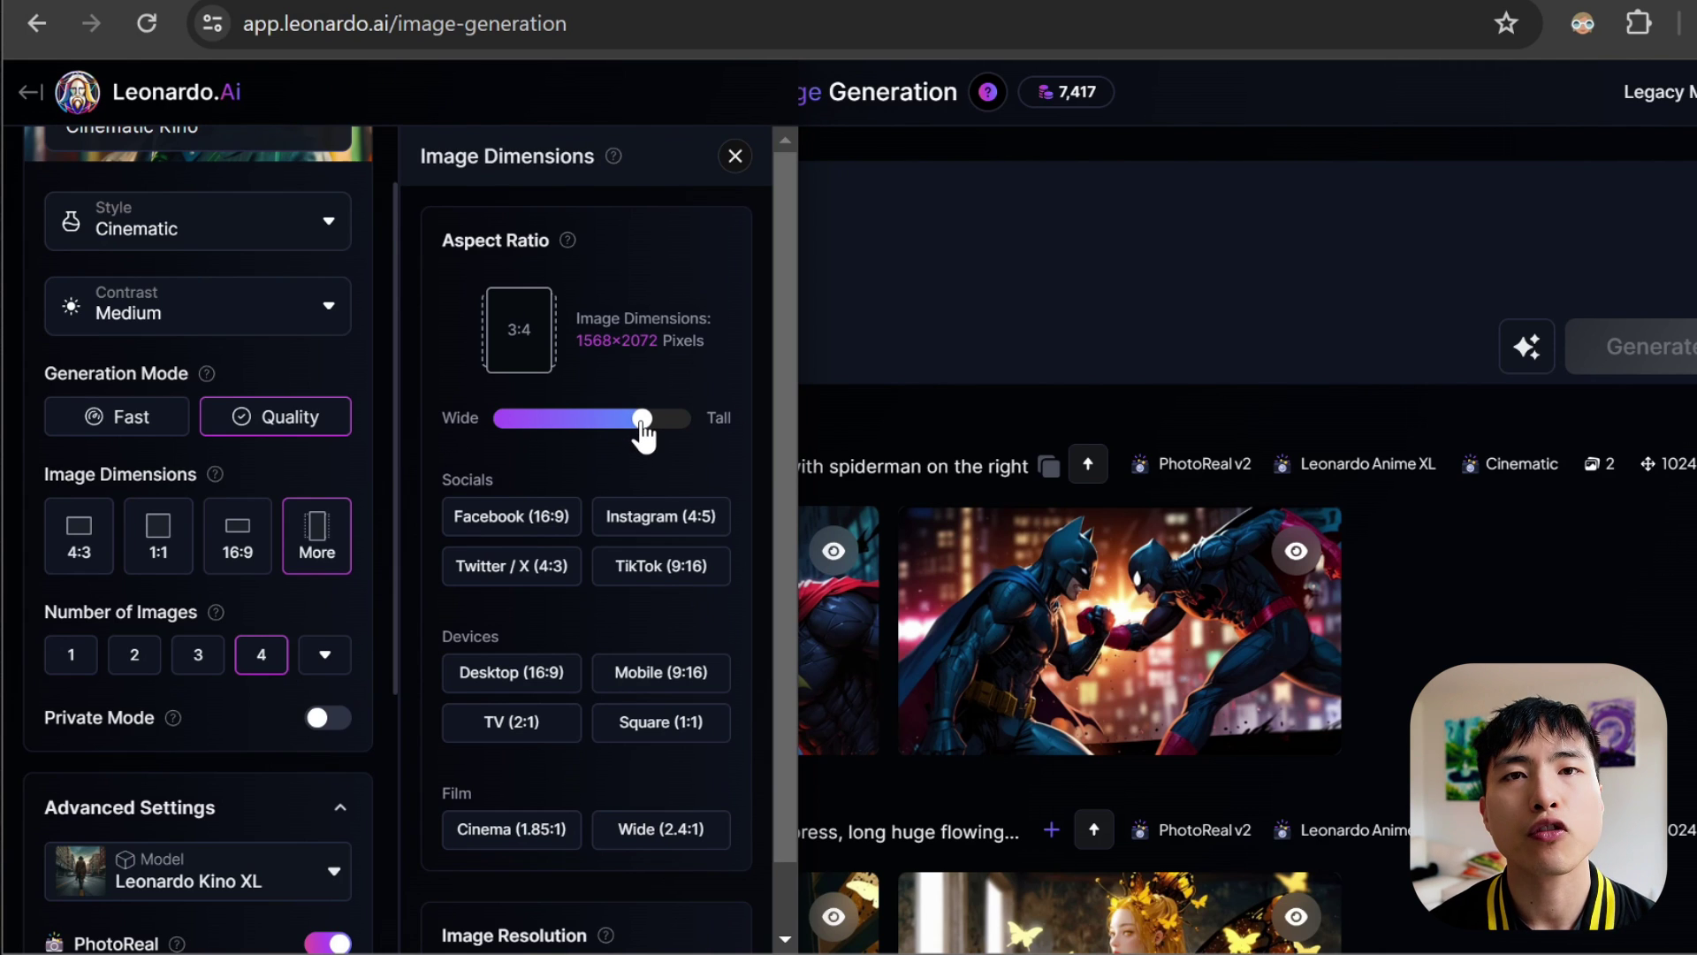
click(735, 157)
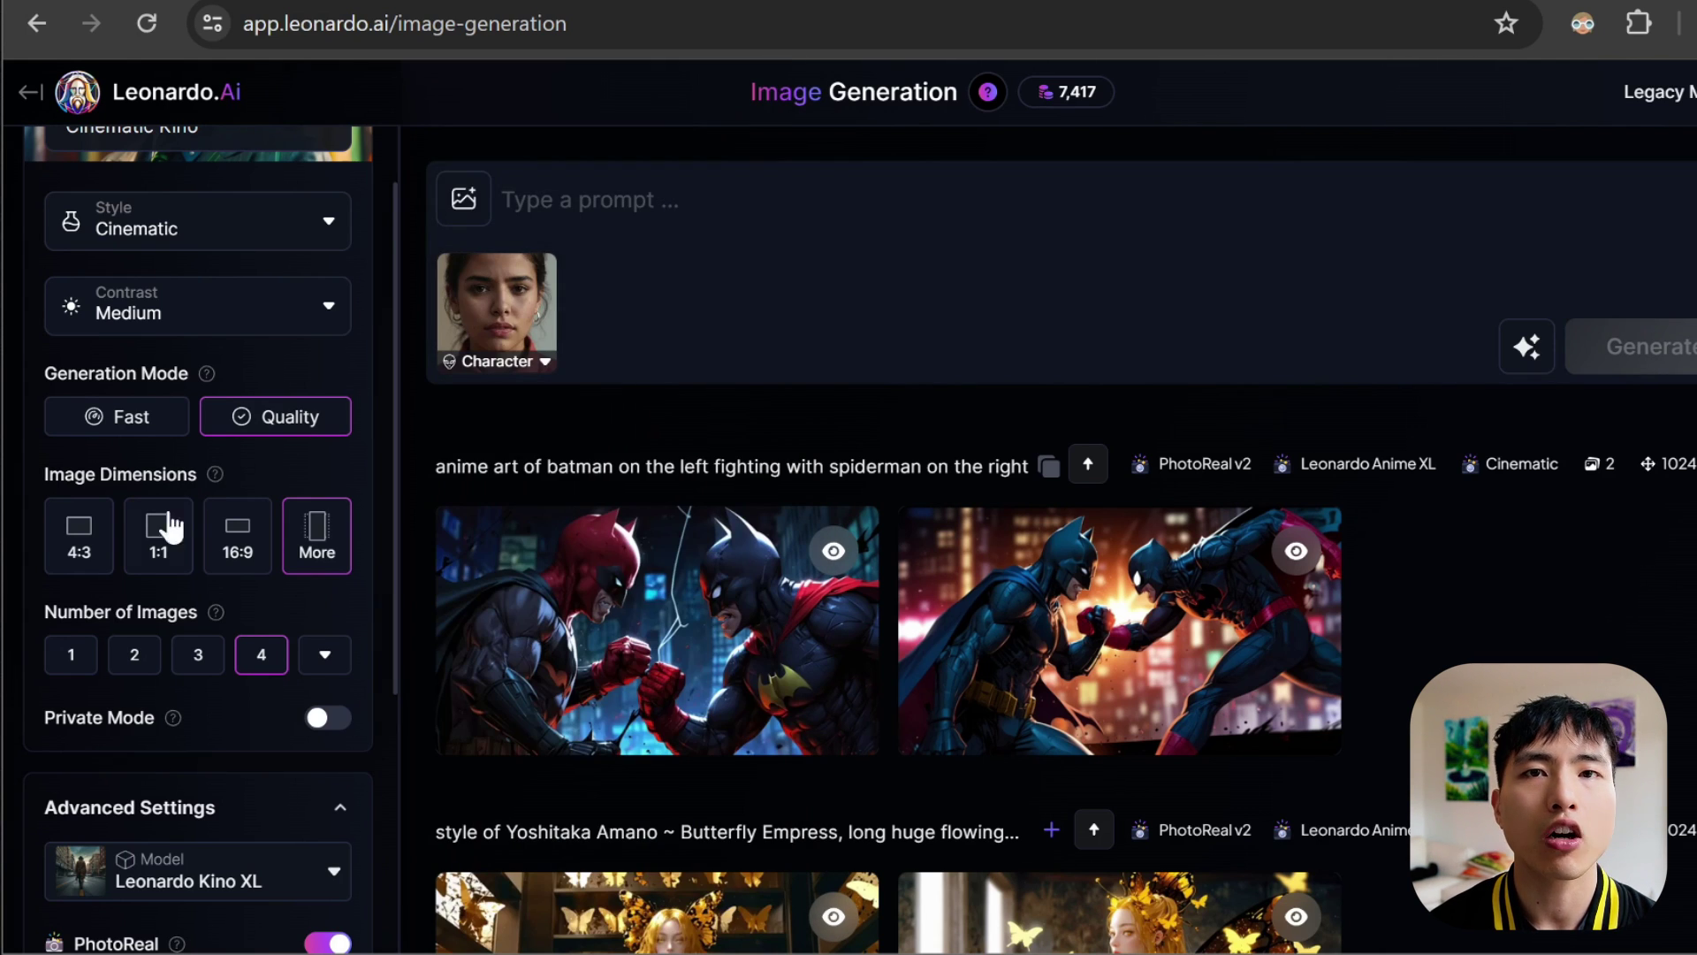
click(140, 672)
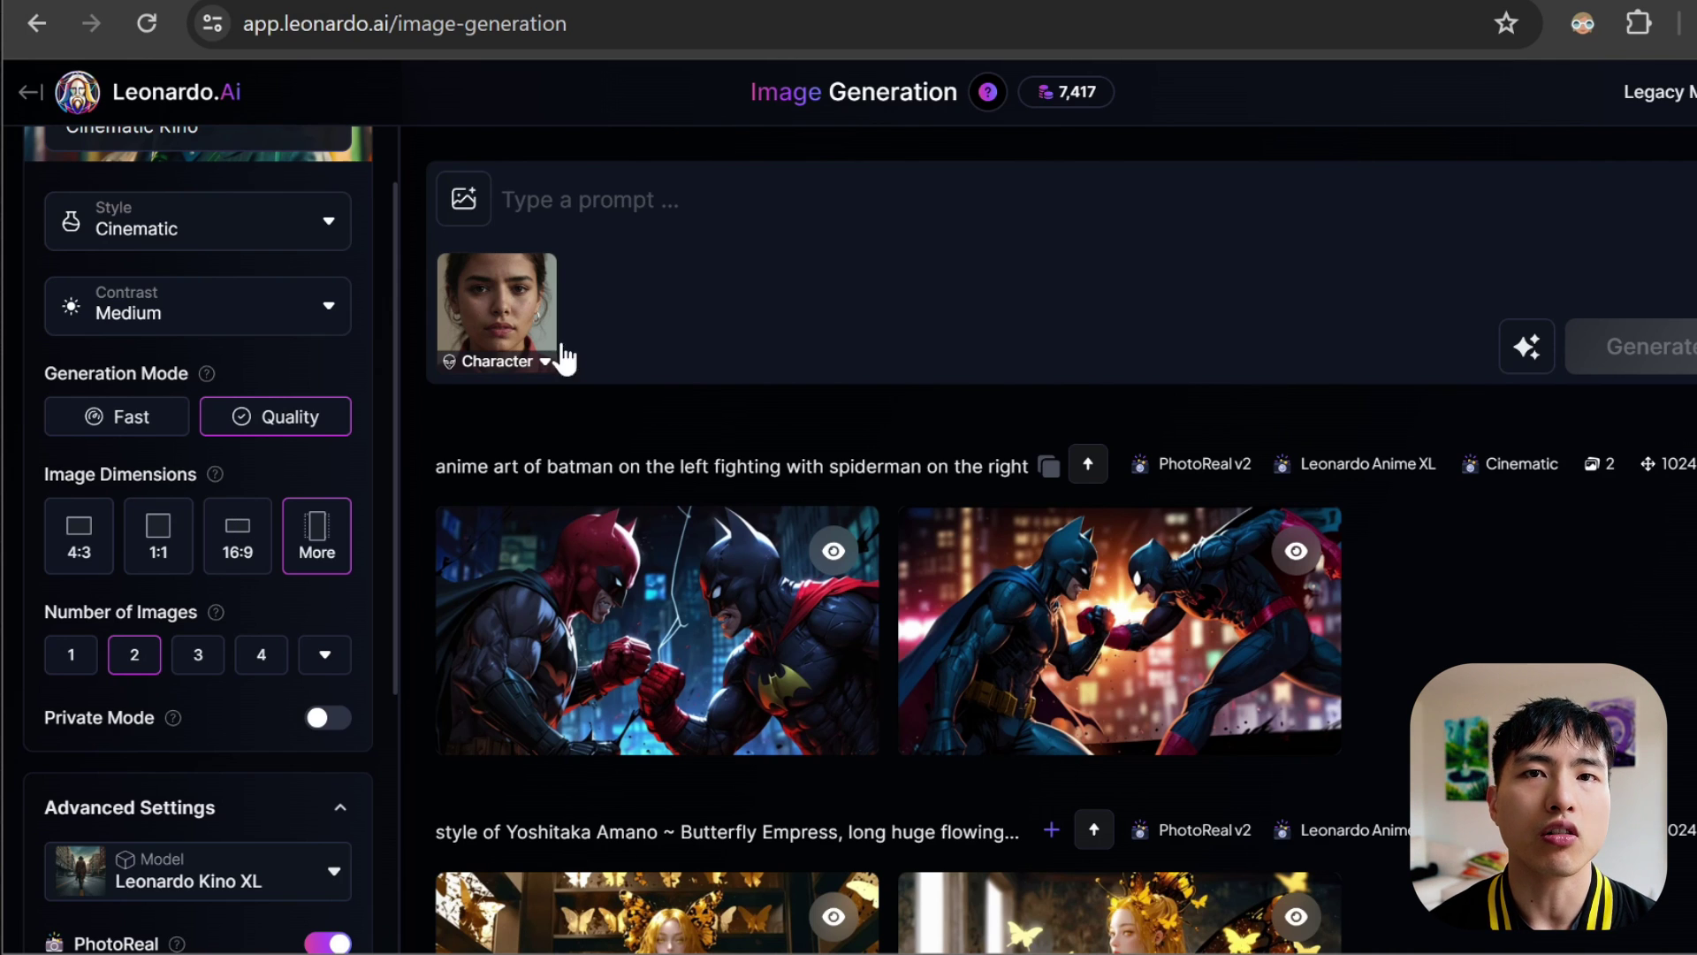
click(728, 201)
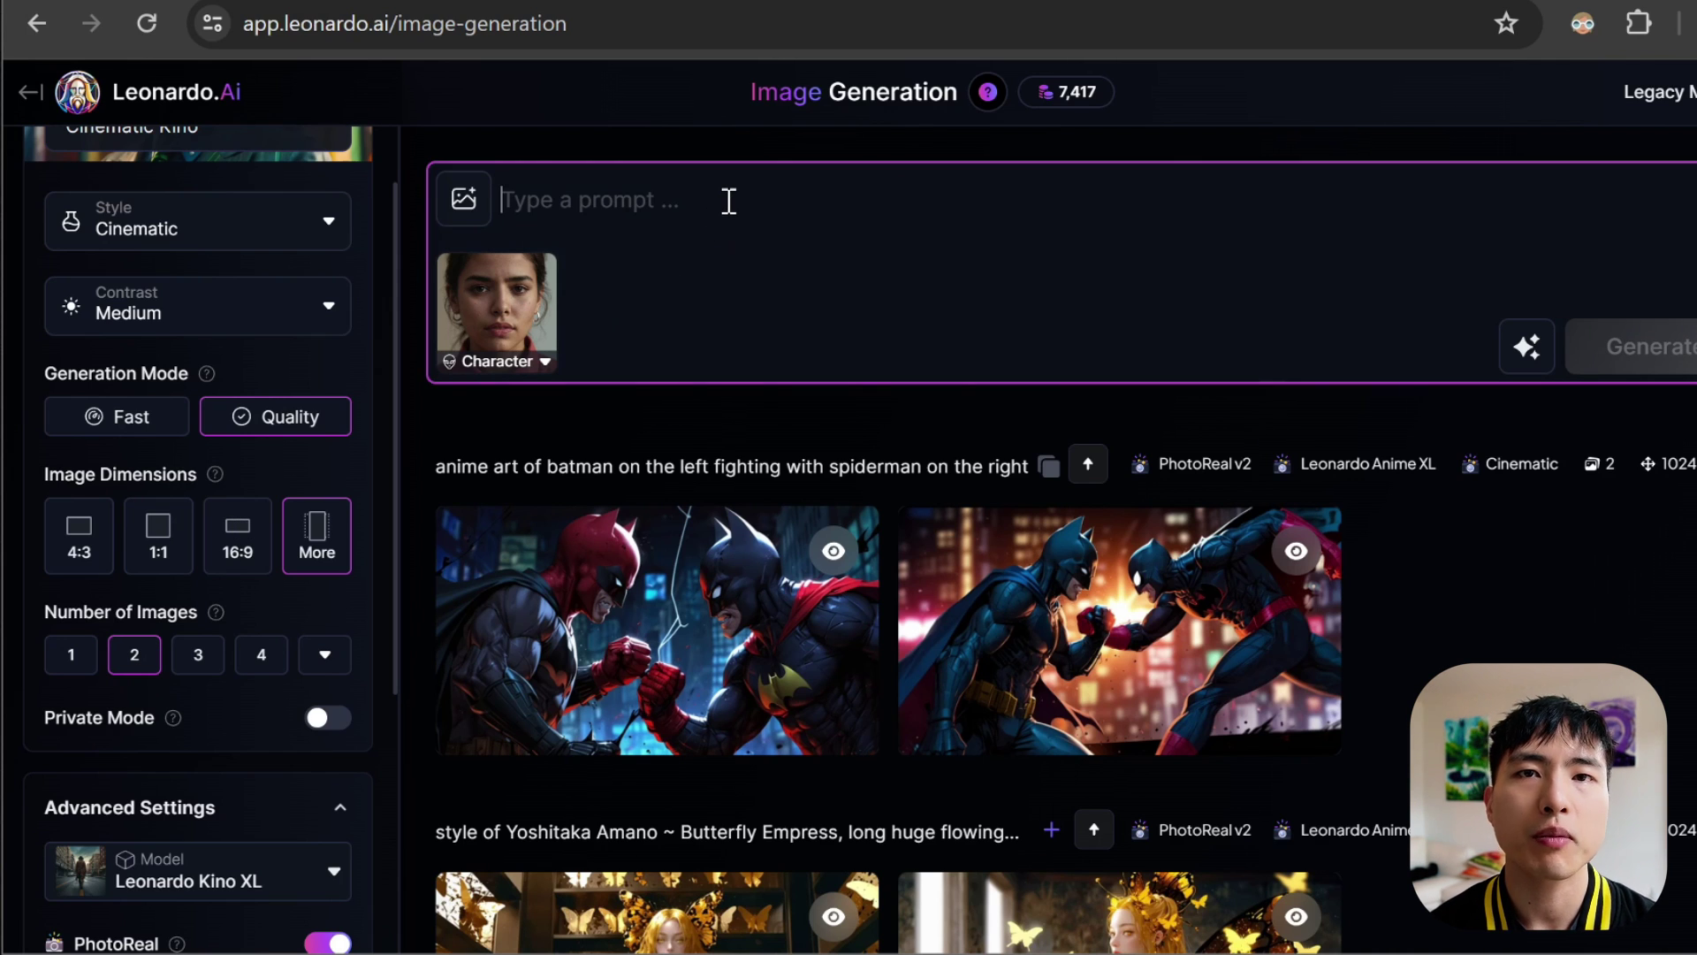
- Enter the low-angle shot prompt and generate two portraits of the woman in a red shirt
text(low angle sho)
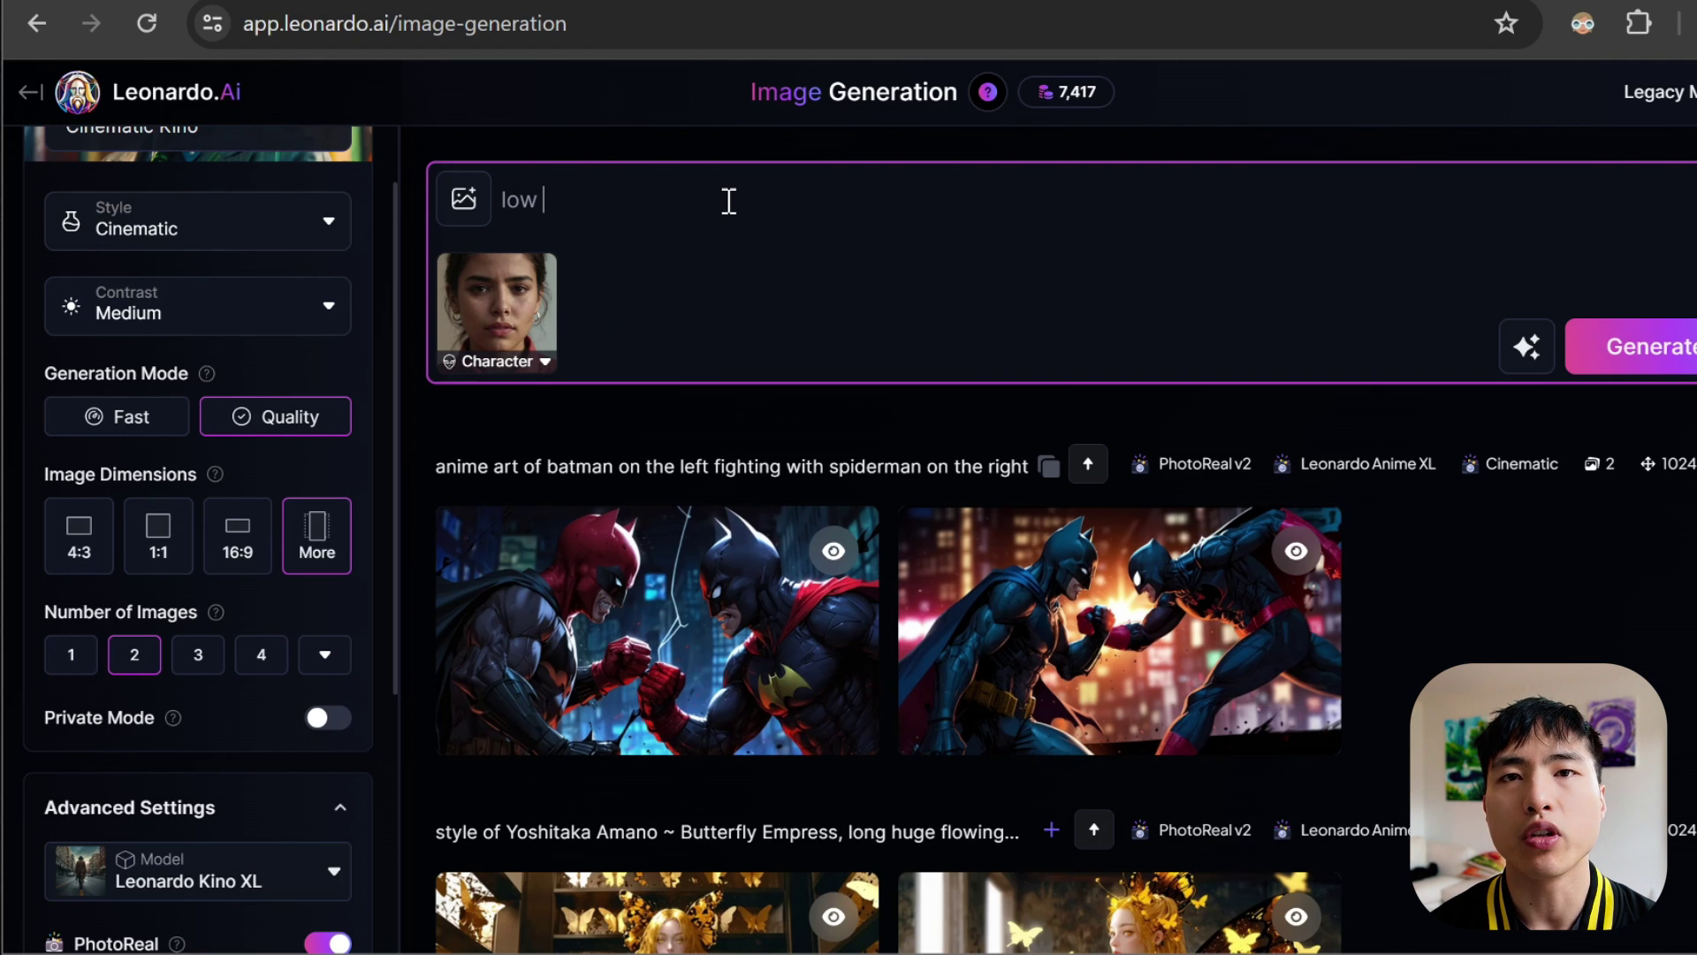
text(t f)
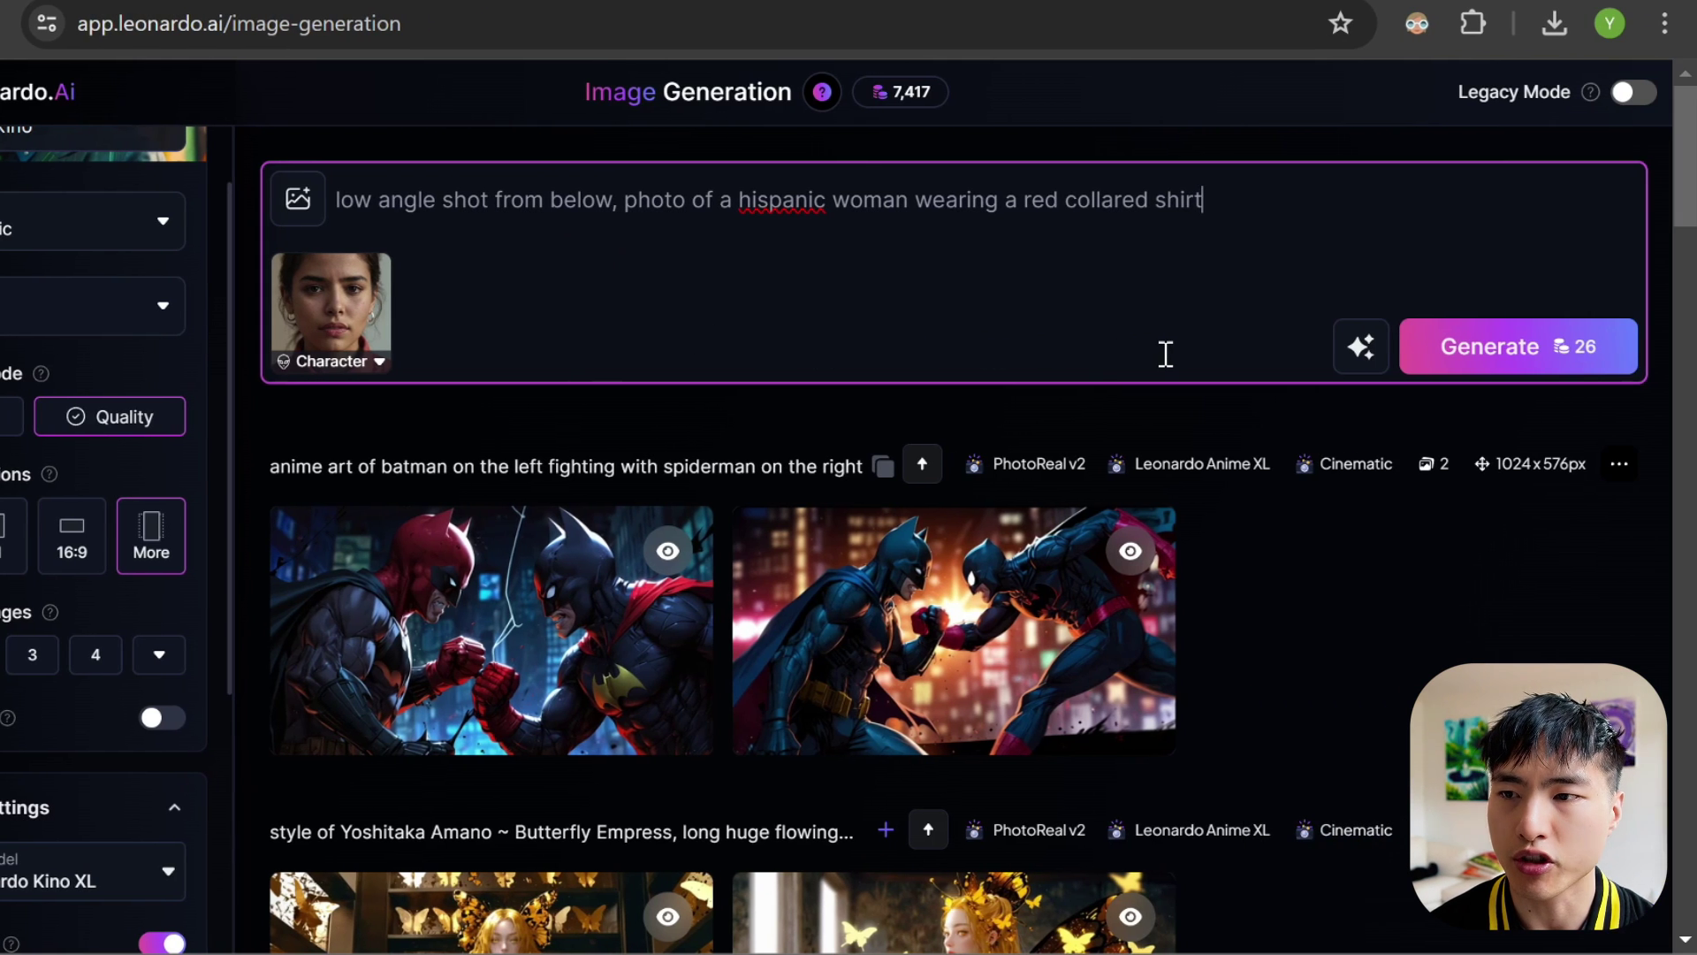
click(1459, 363)
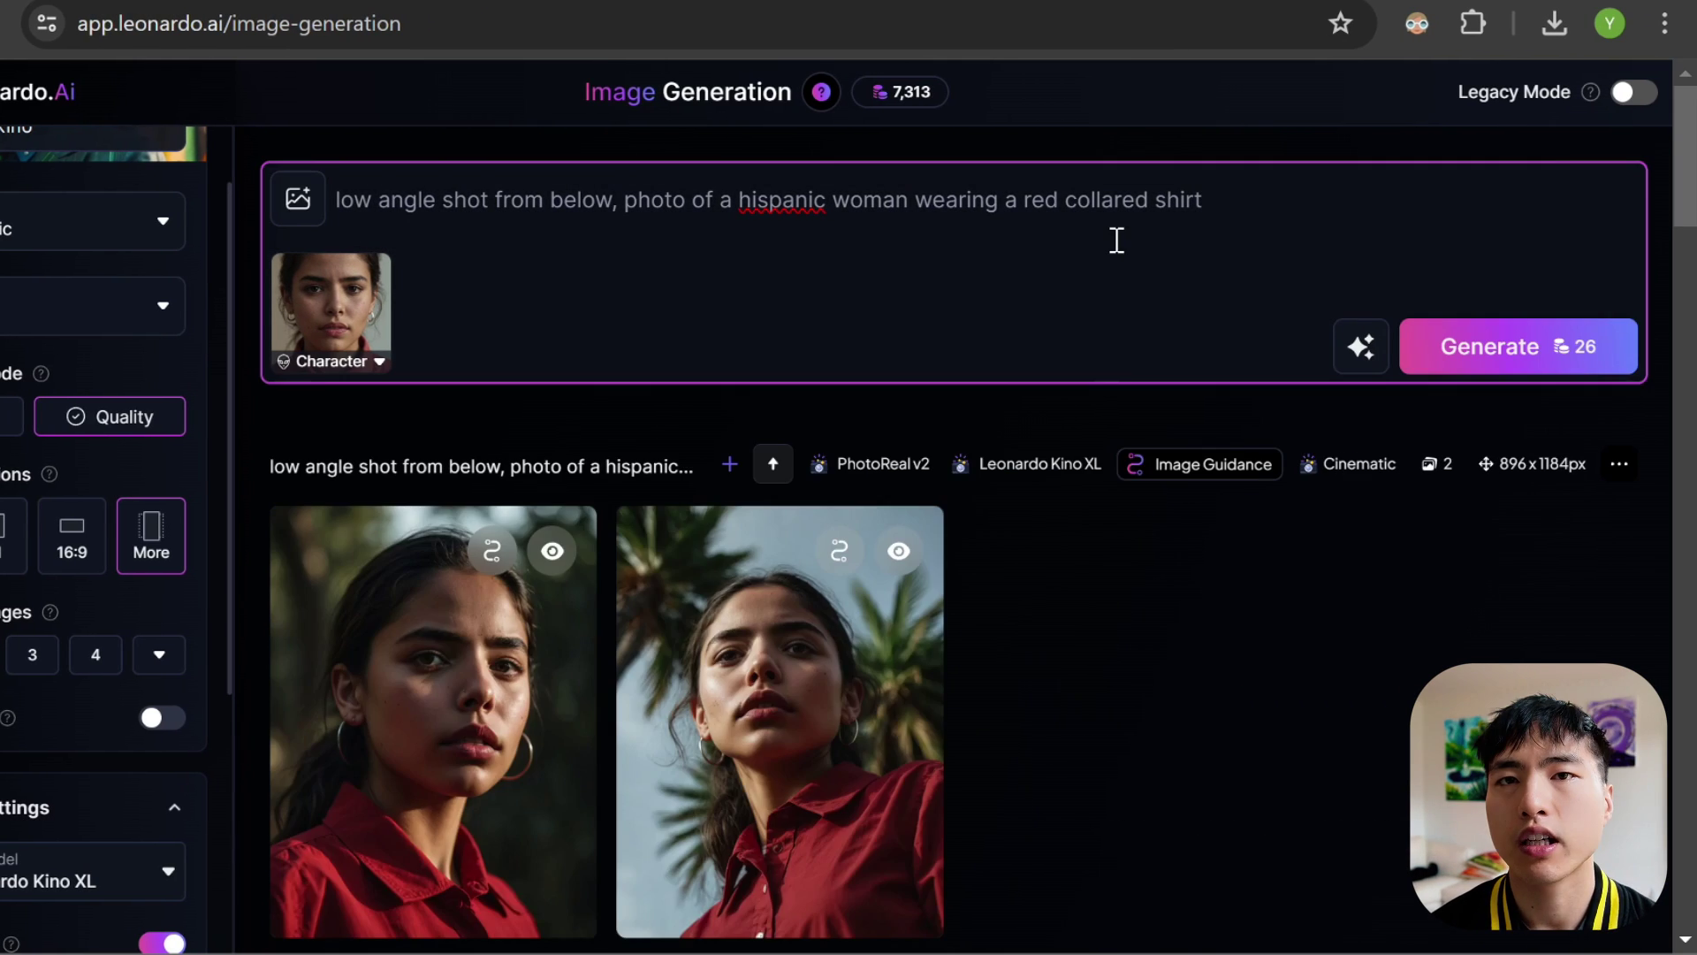
click(1117, 239)
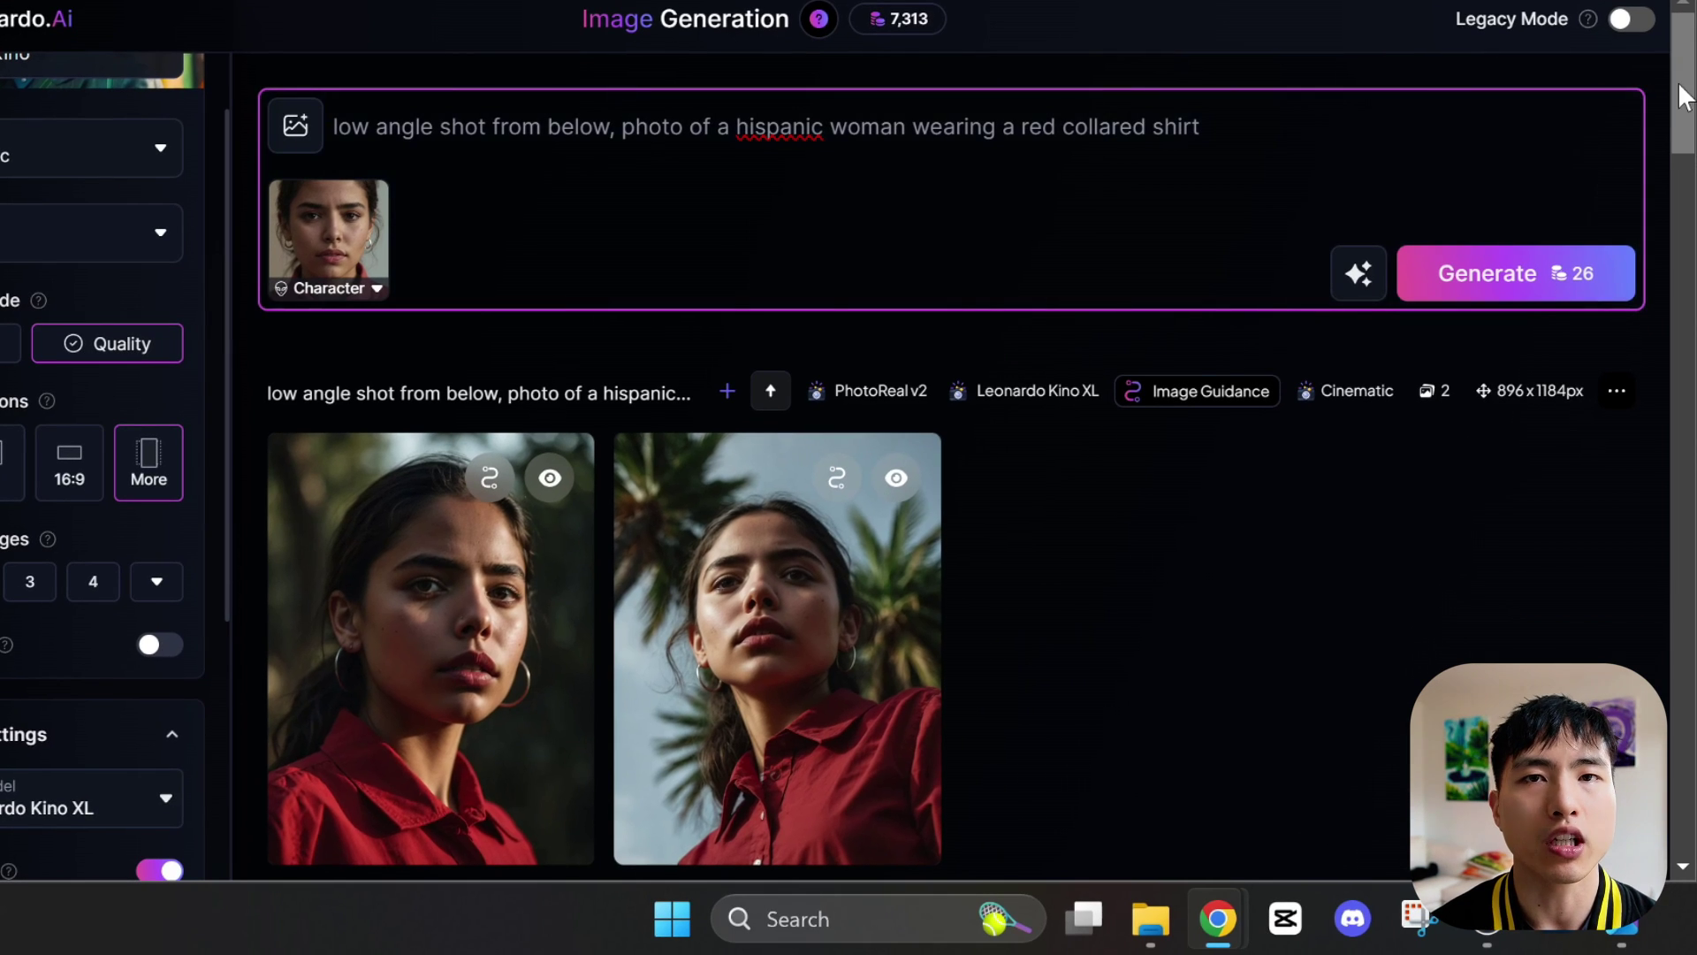
drag(1682, 86, 1683, 92)
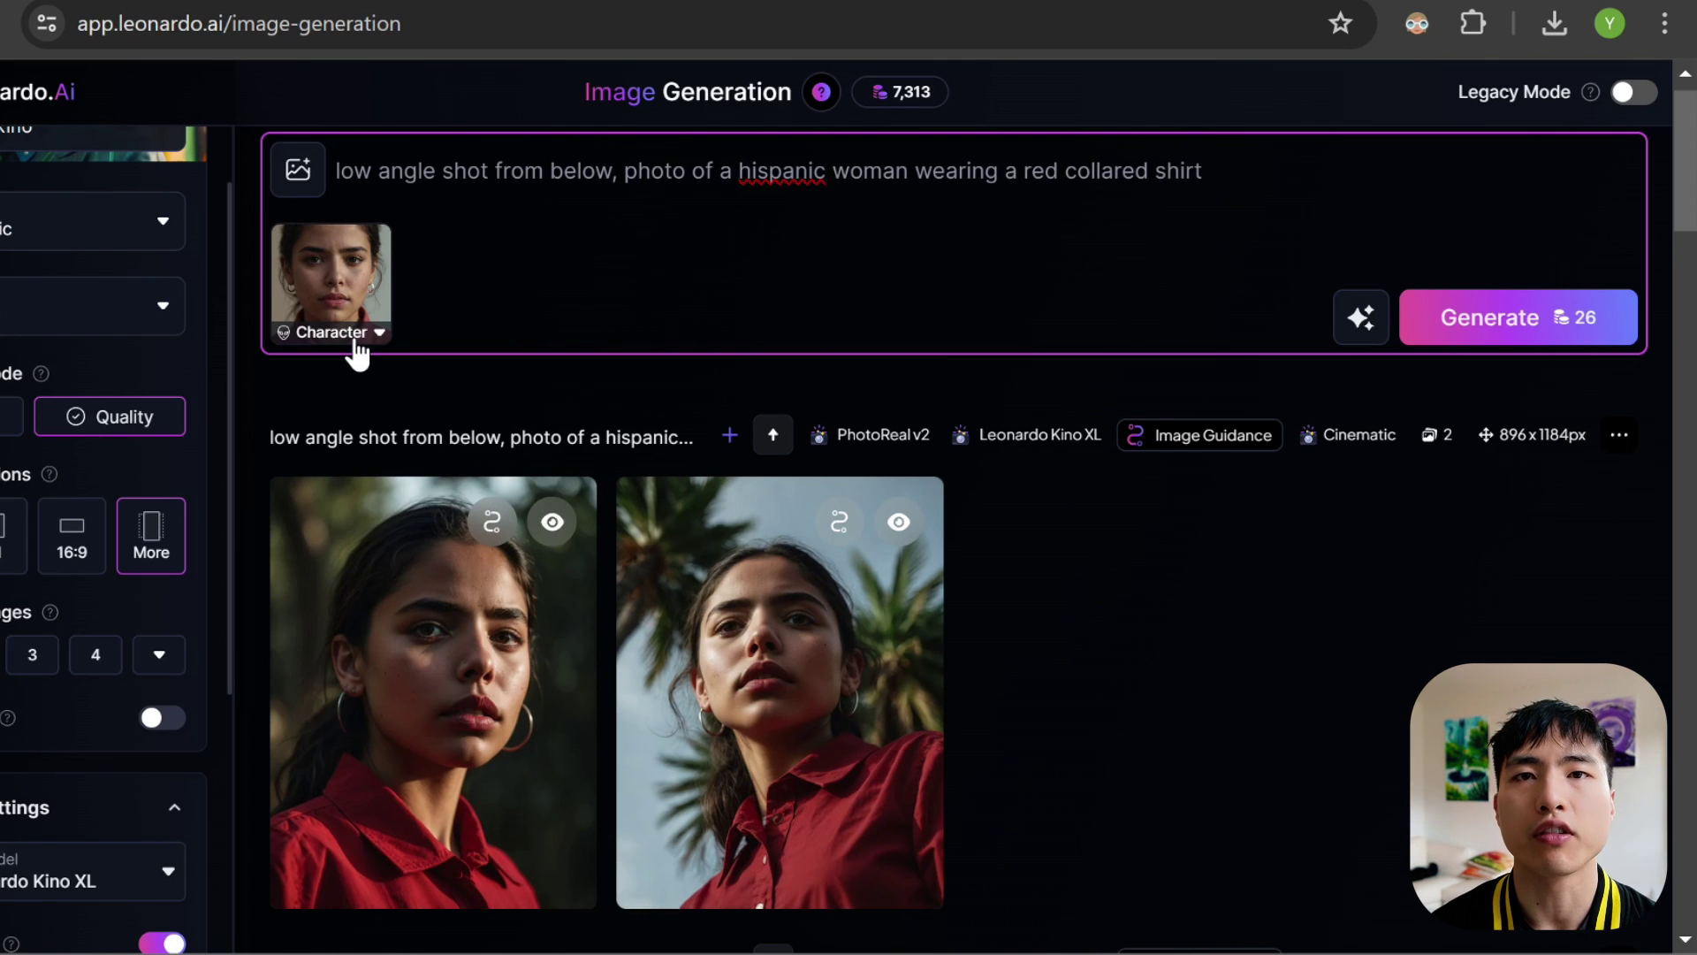
click(357, 345)
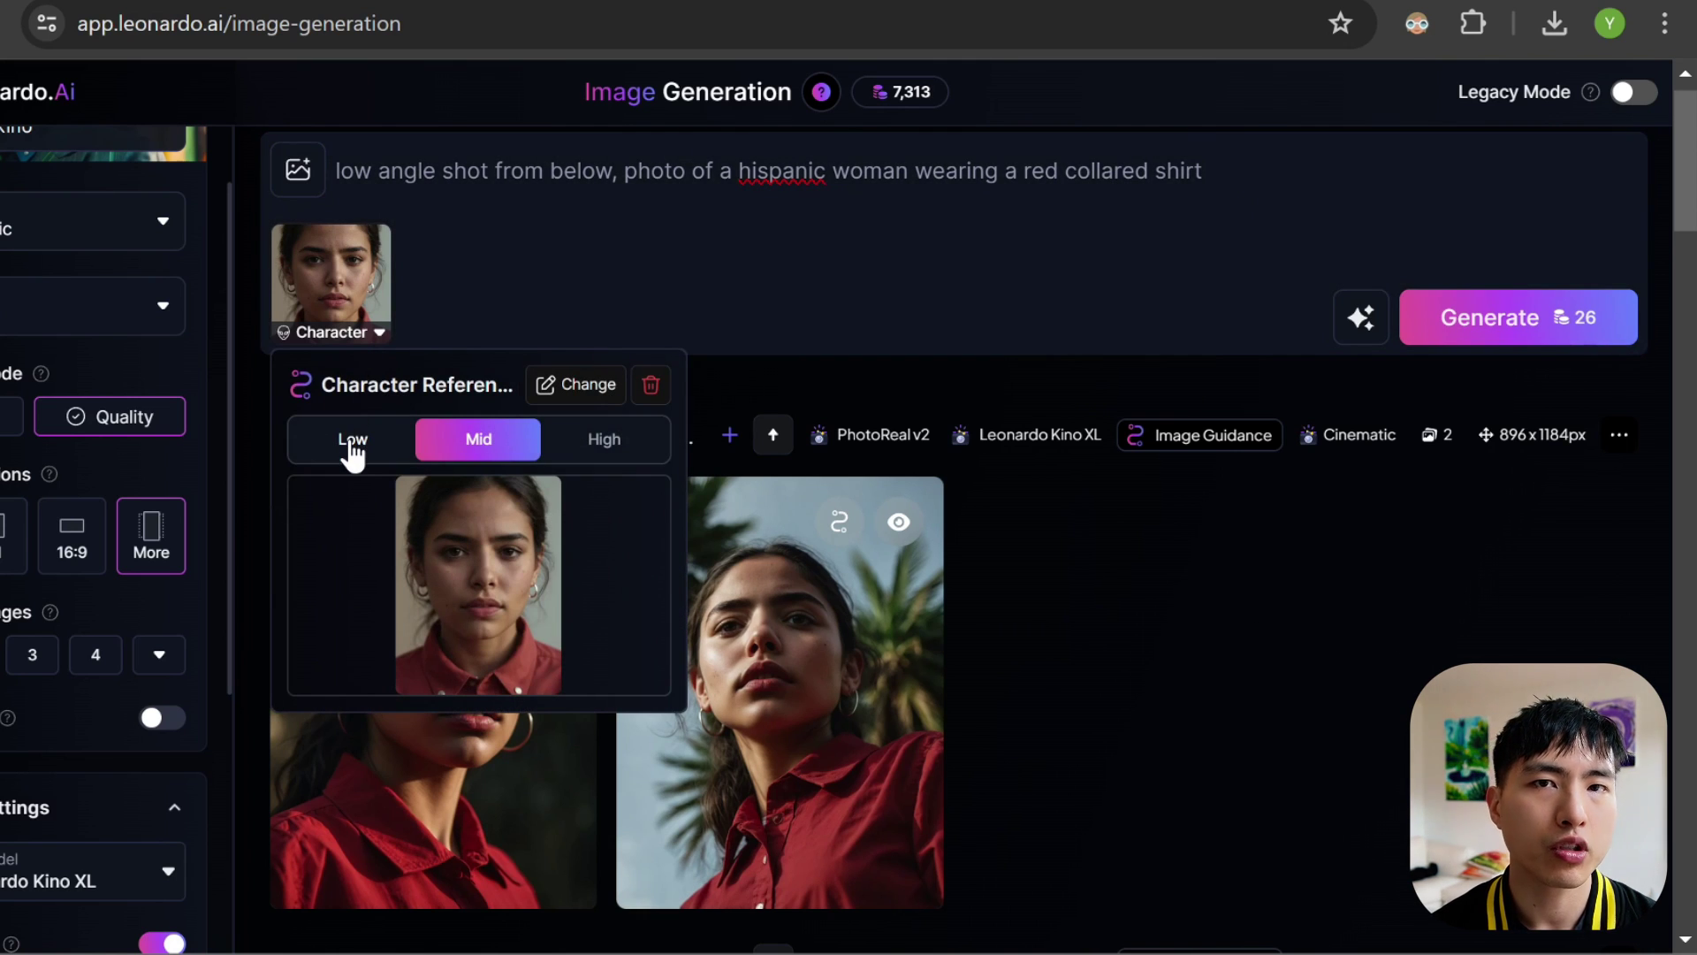
click(352, 440)
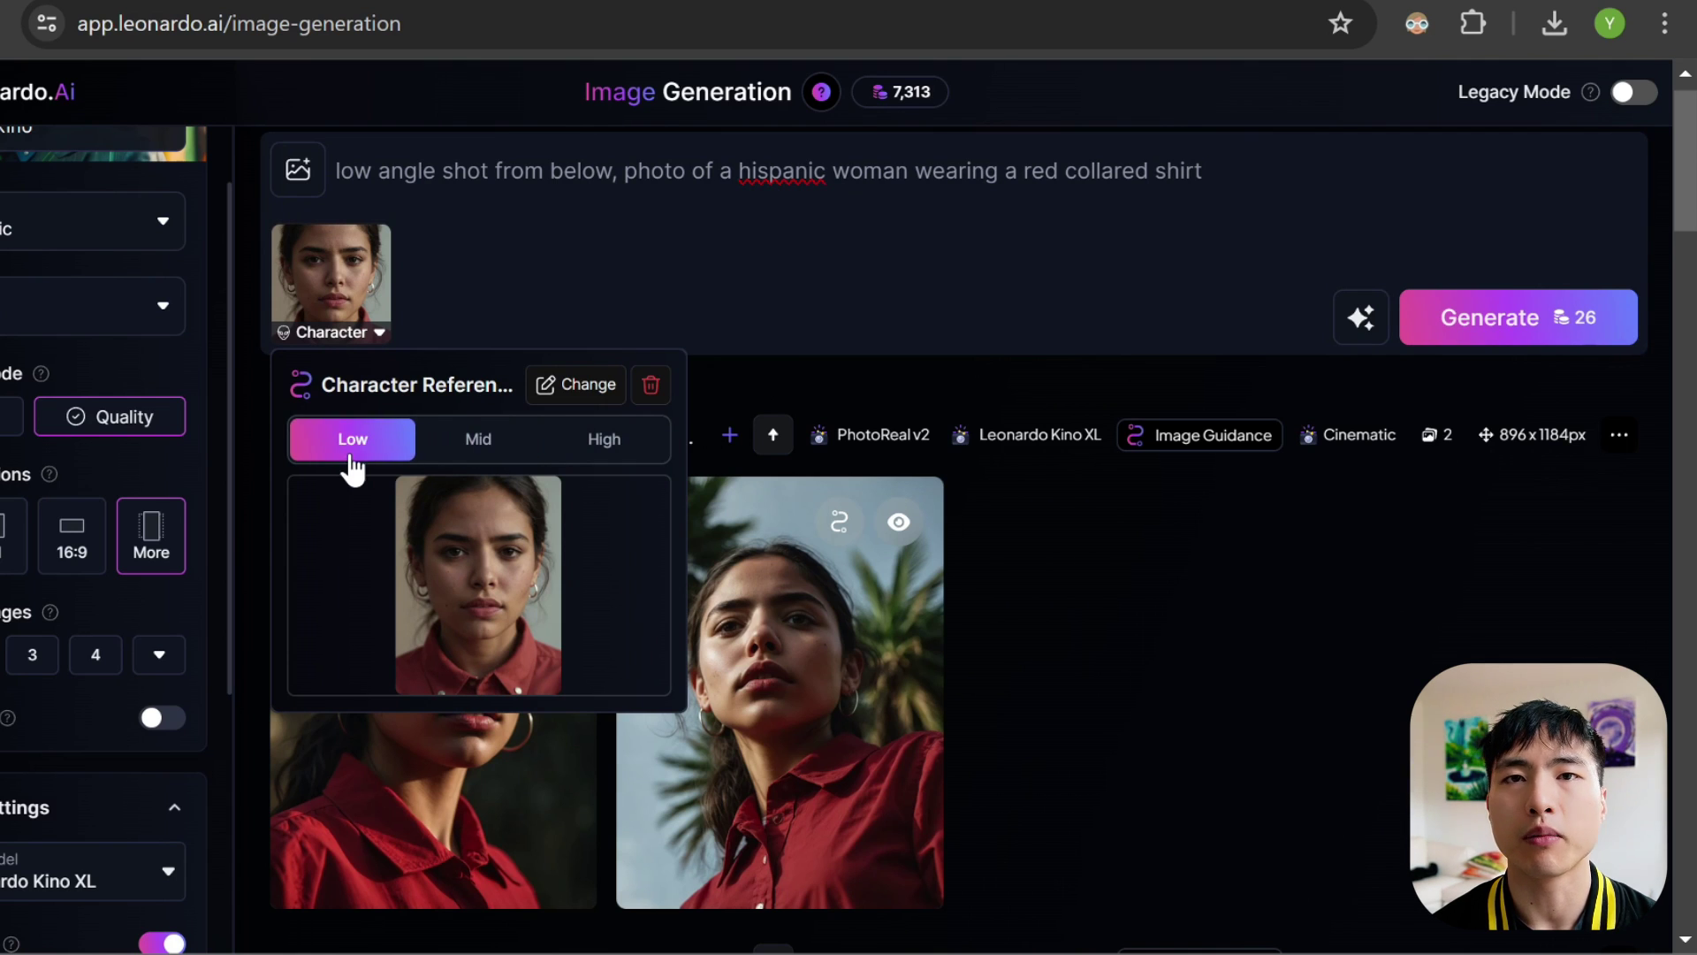
click(492, 461)
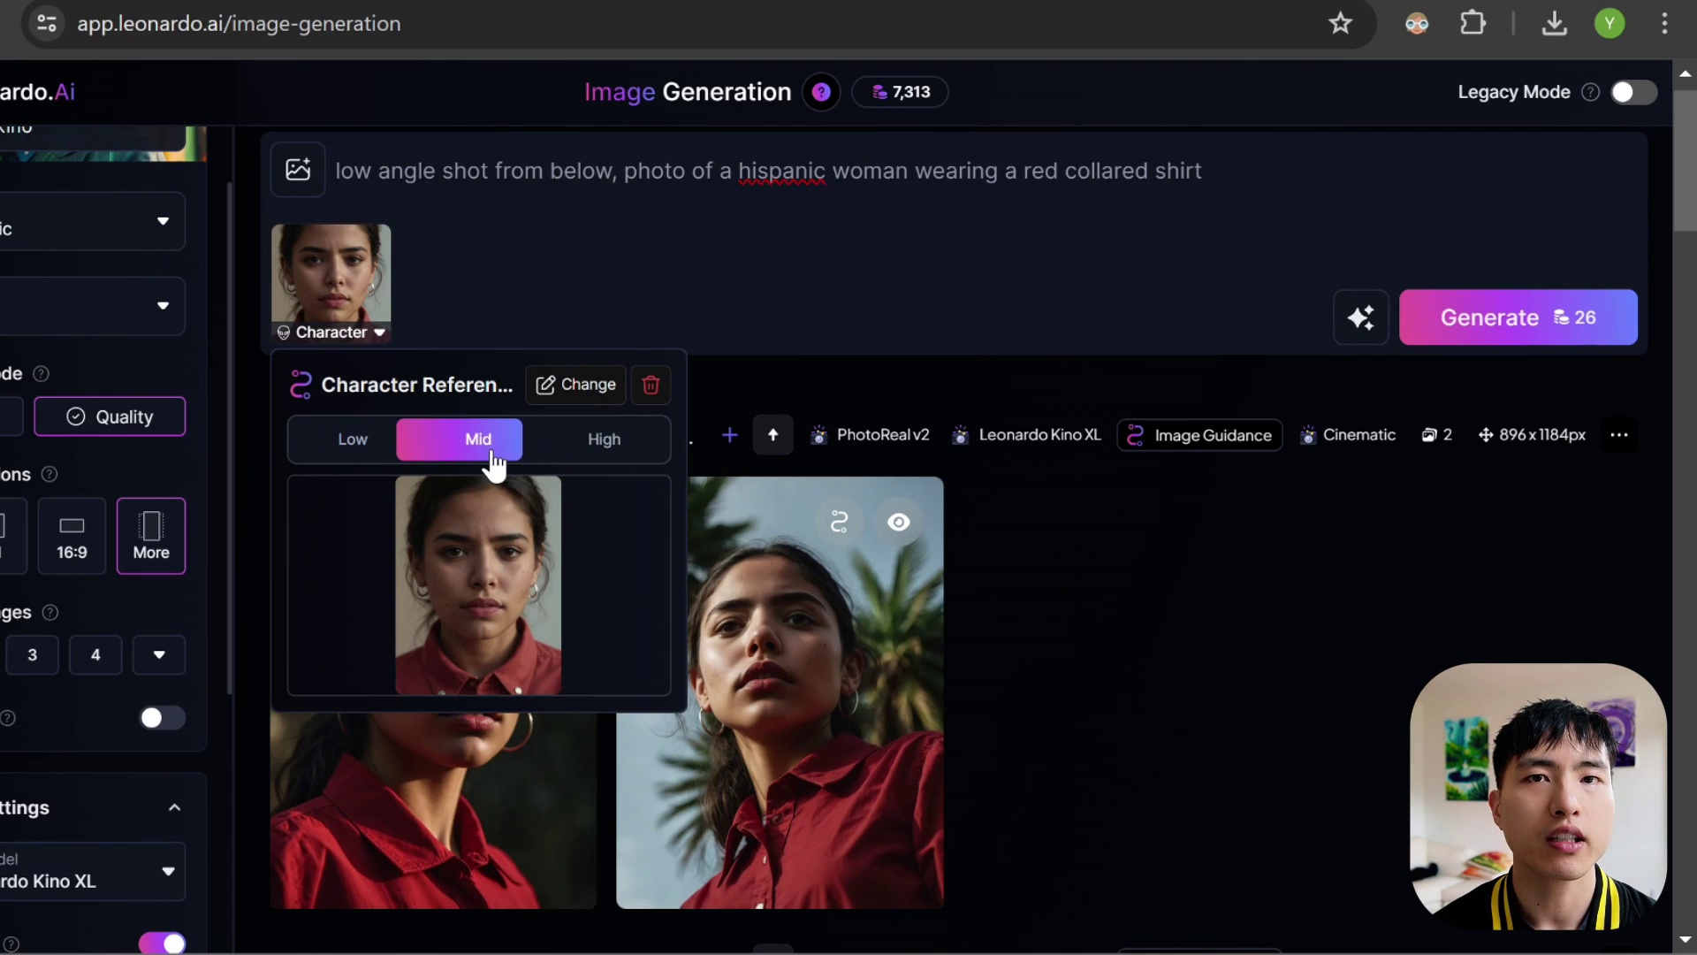
click(623, 462)
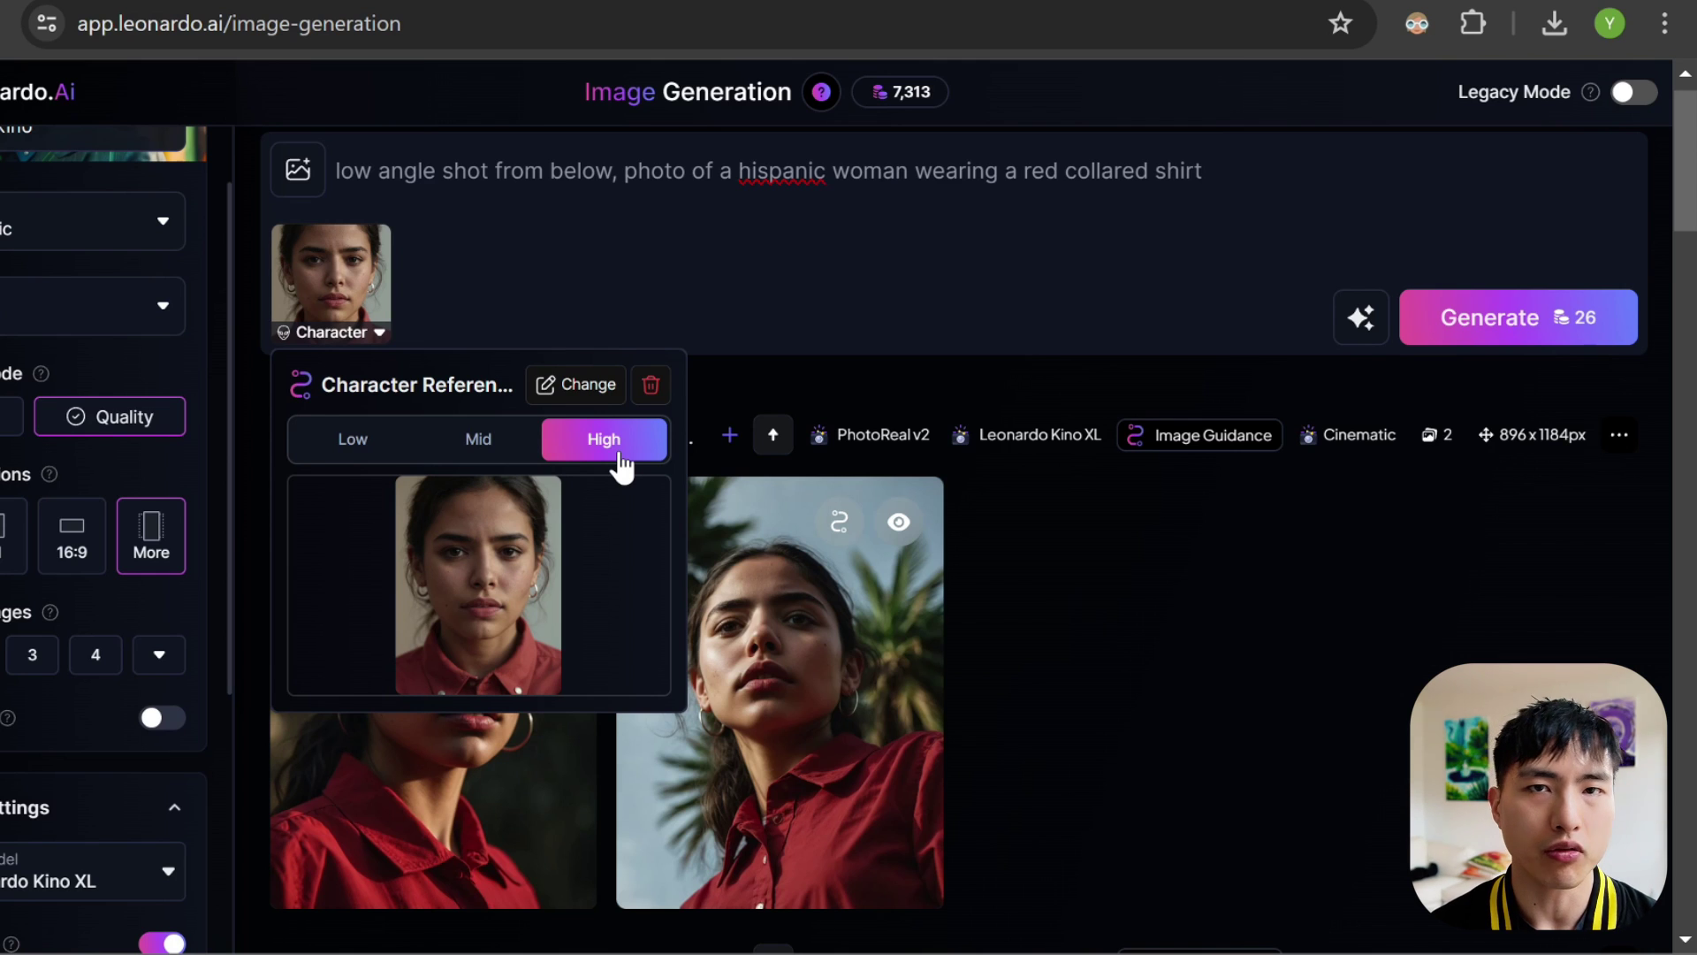
click(492, 466)
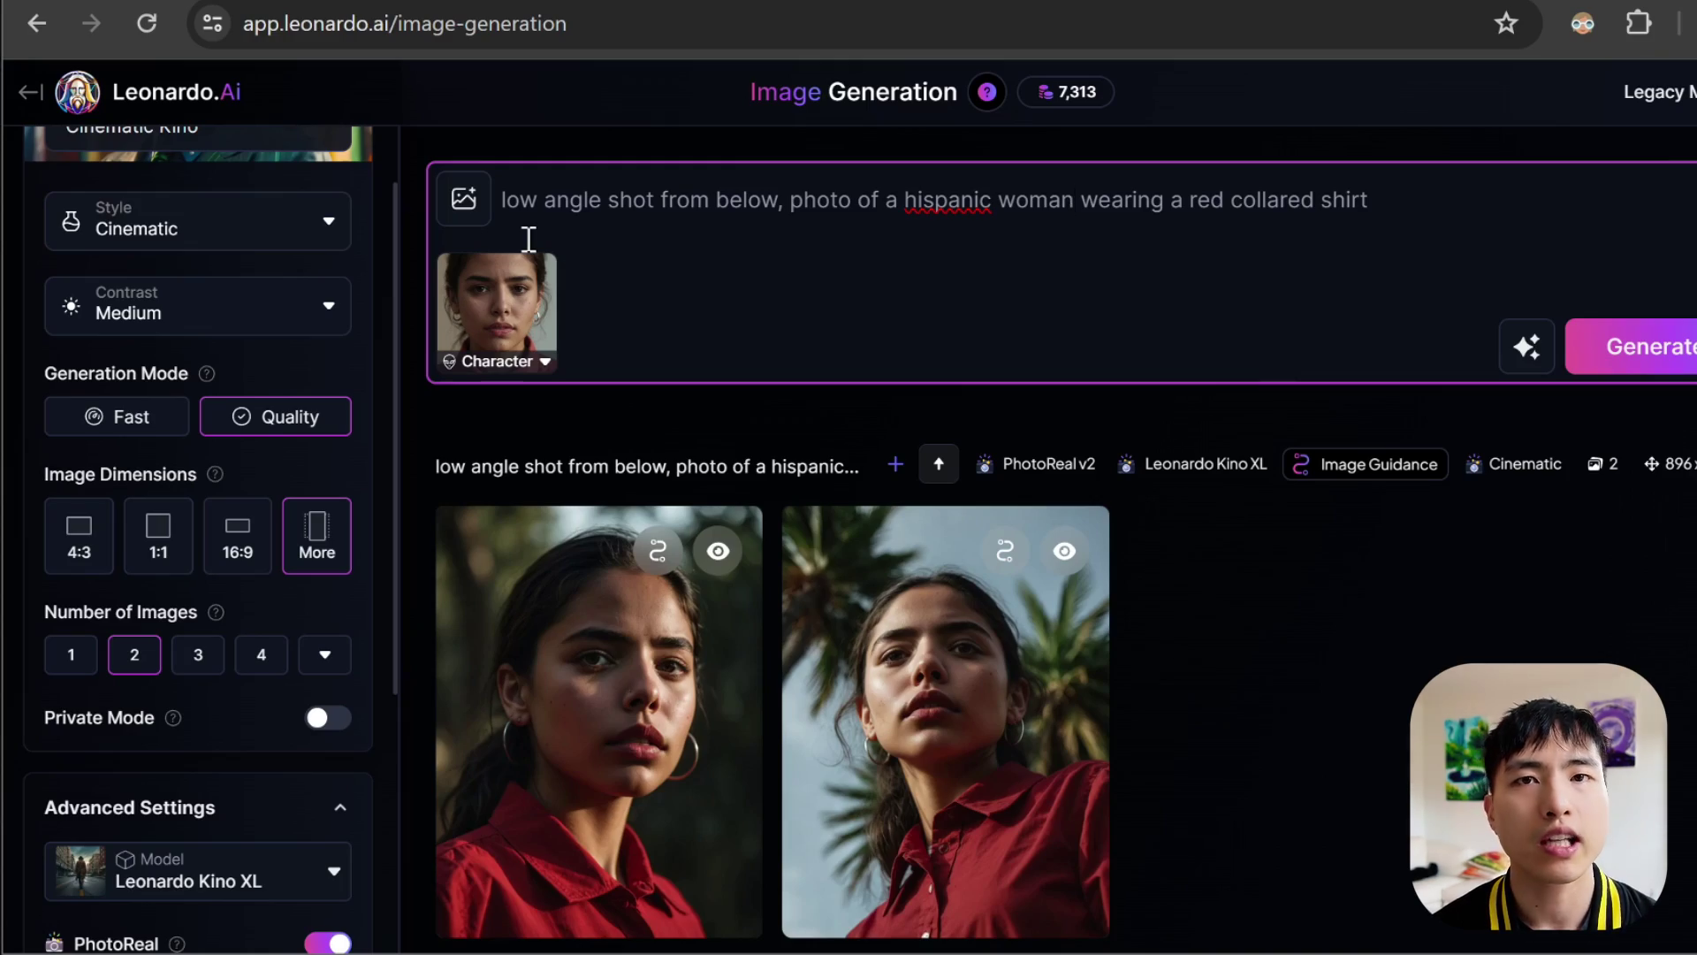
- Attach the uploaded photo of the standing woman in a lilac hoodie as a Pose to Image guide
click(460, 212)
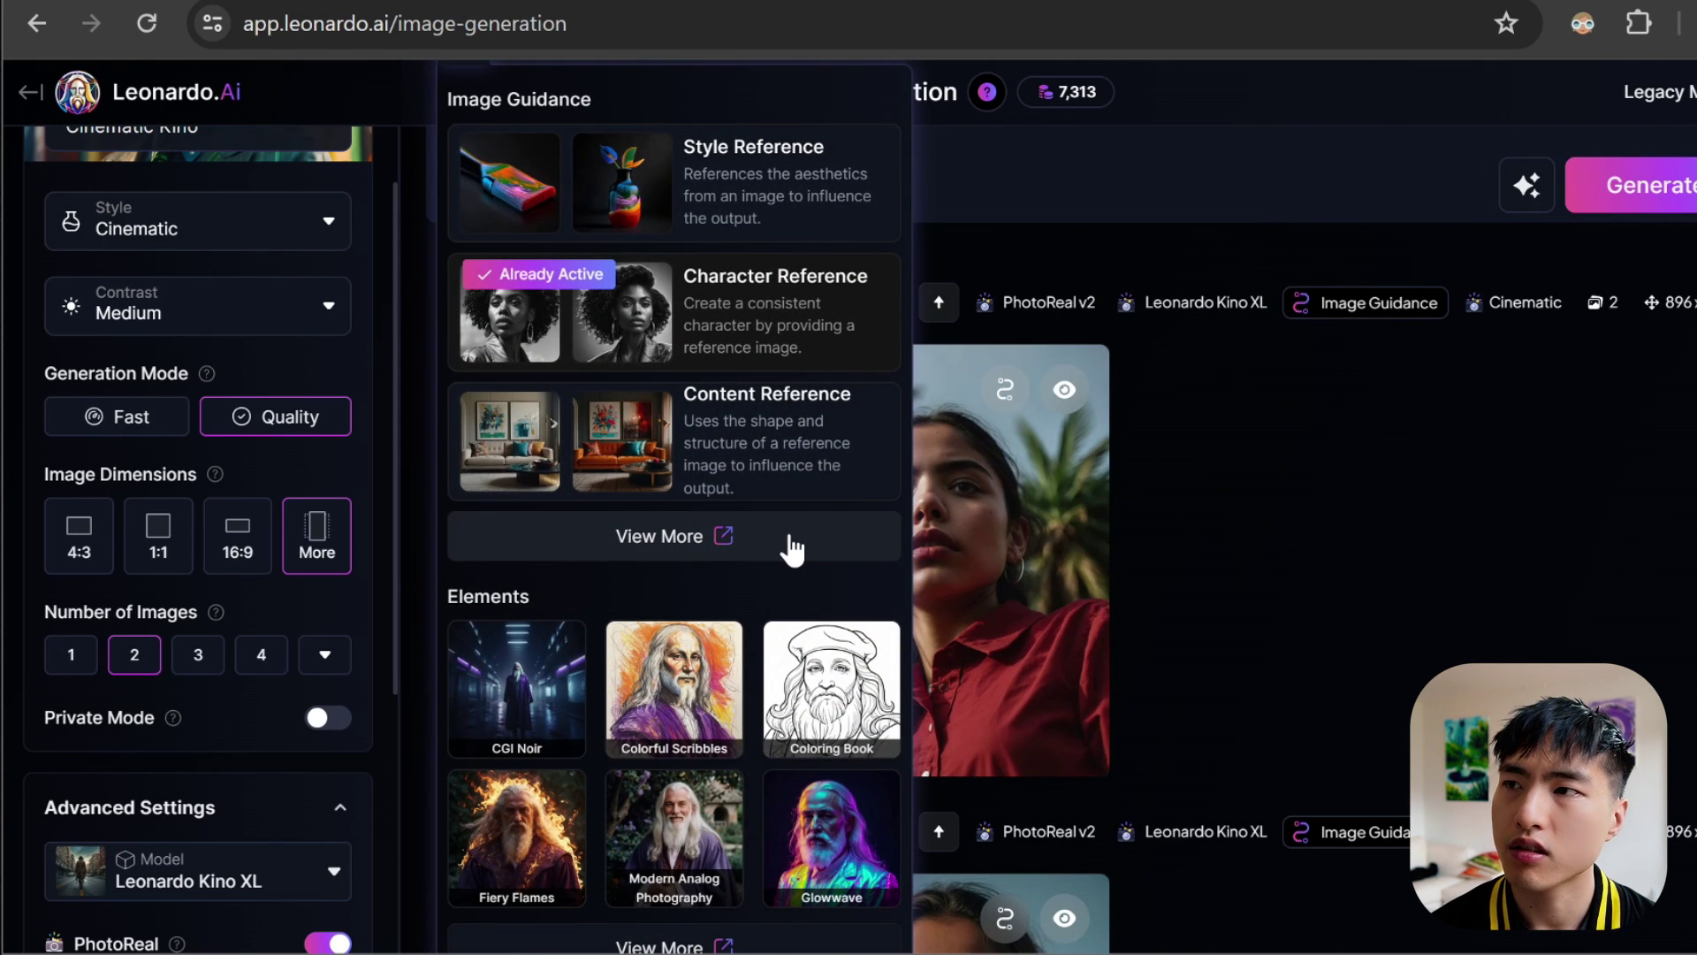
click(791, 546)
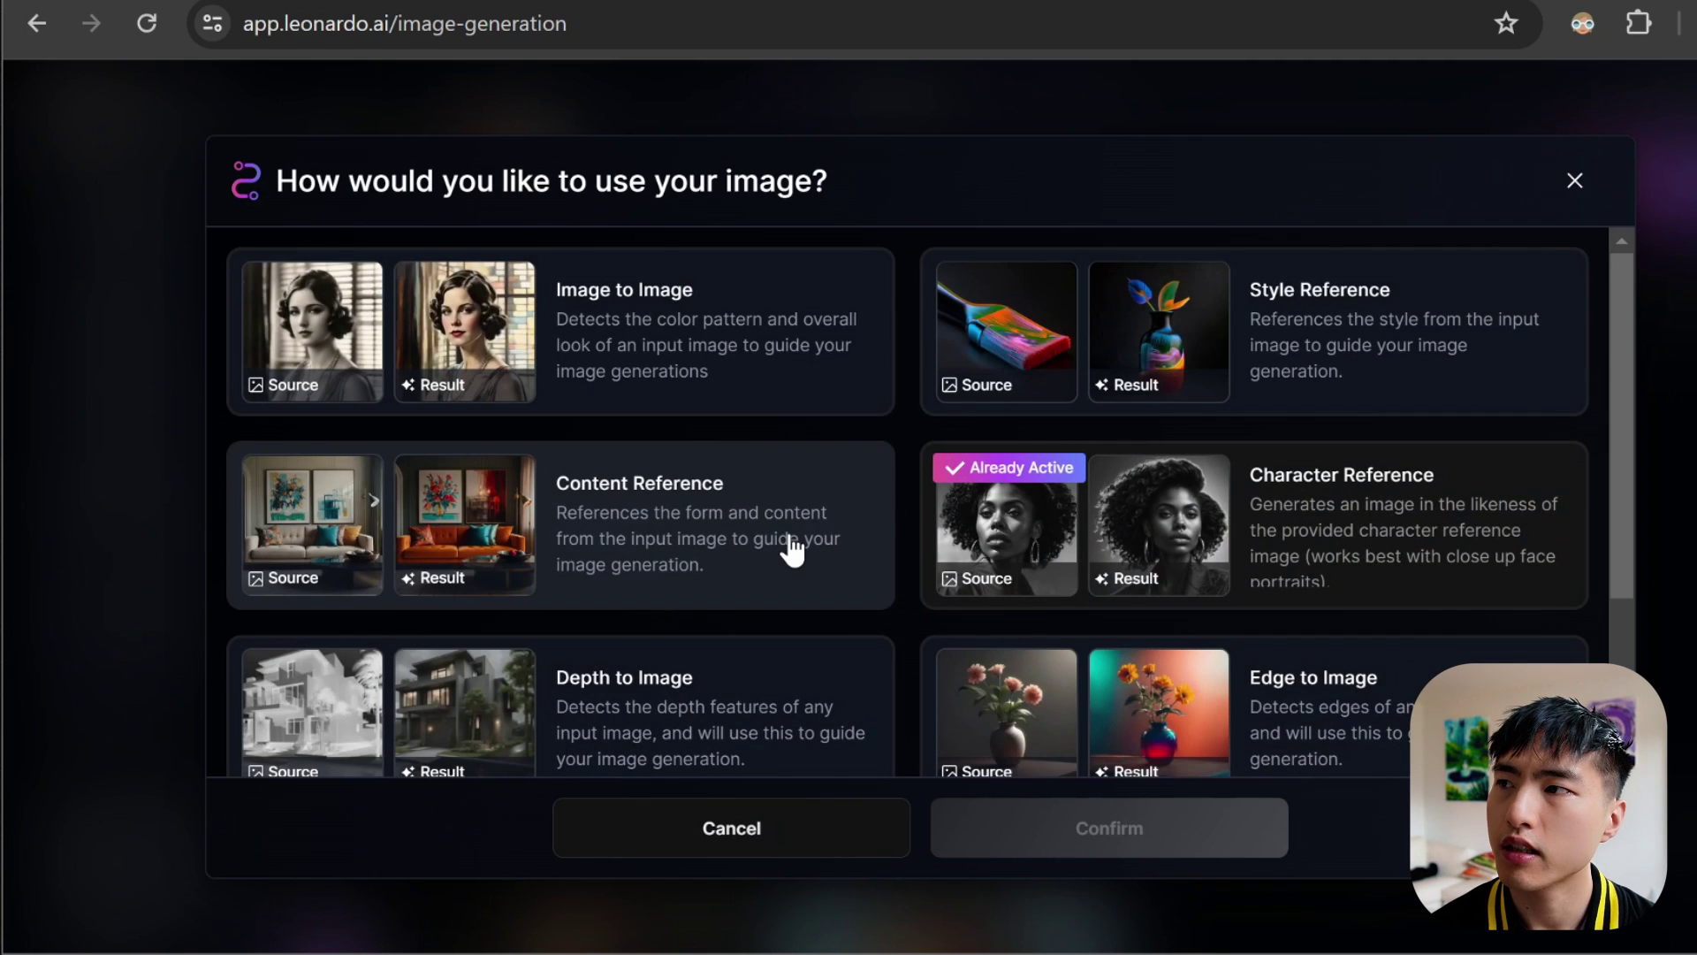
scroll(885, 460, down, 2)
scroll(905, 429, down, 1)
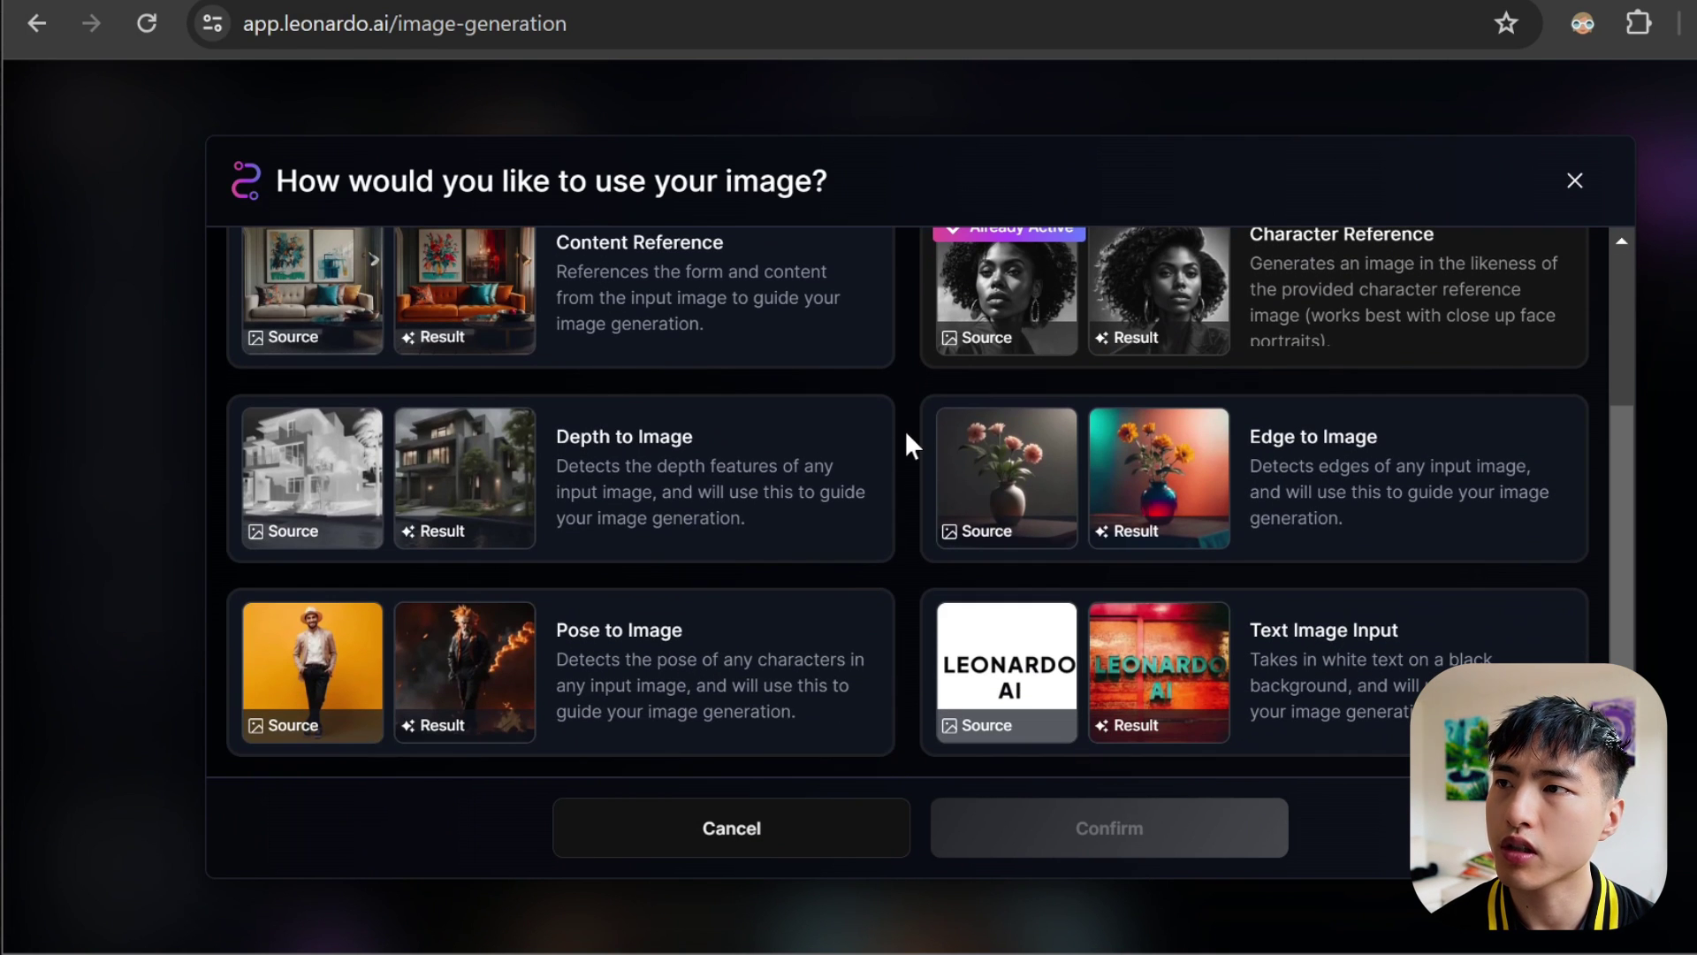
click(844, 635)
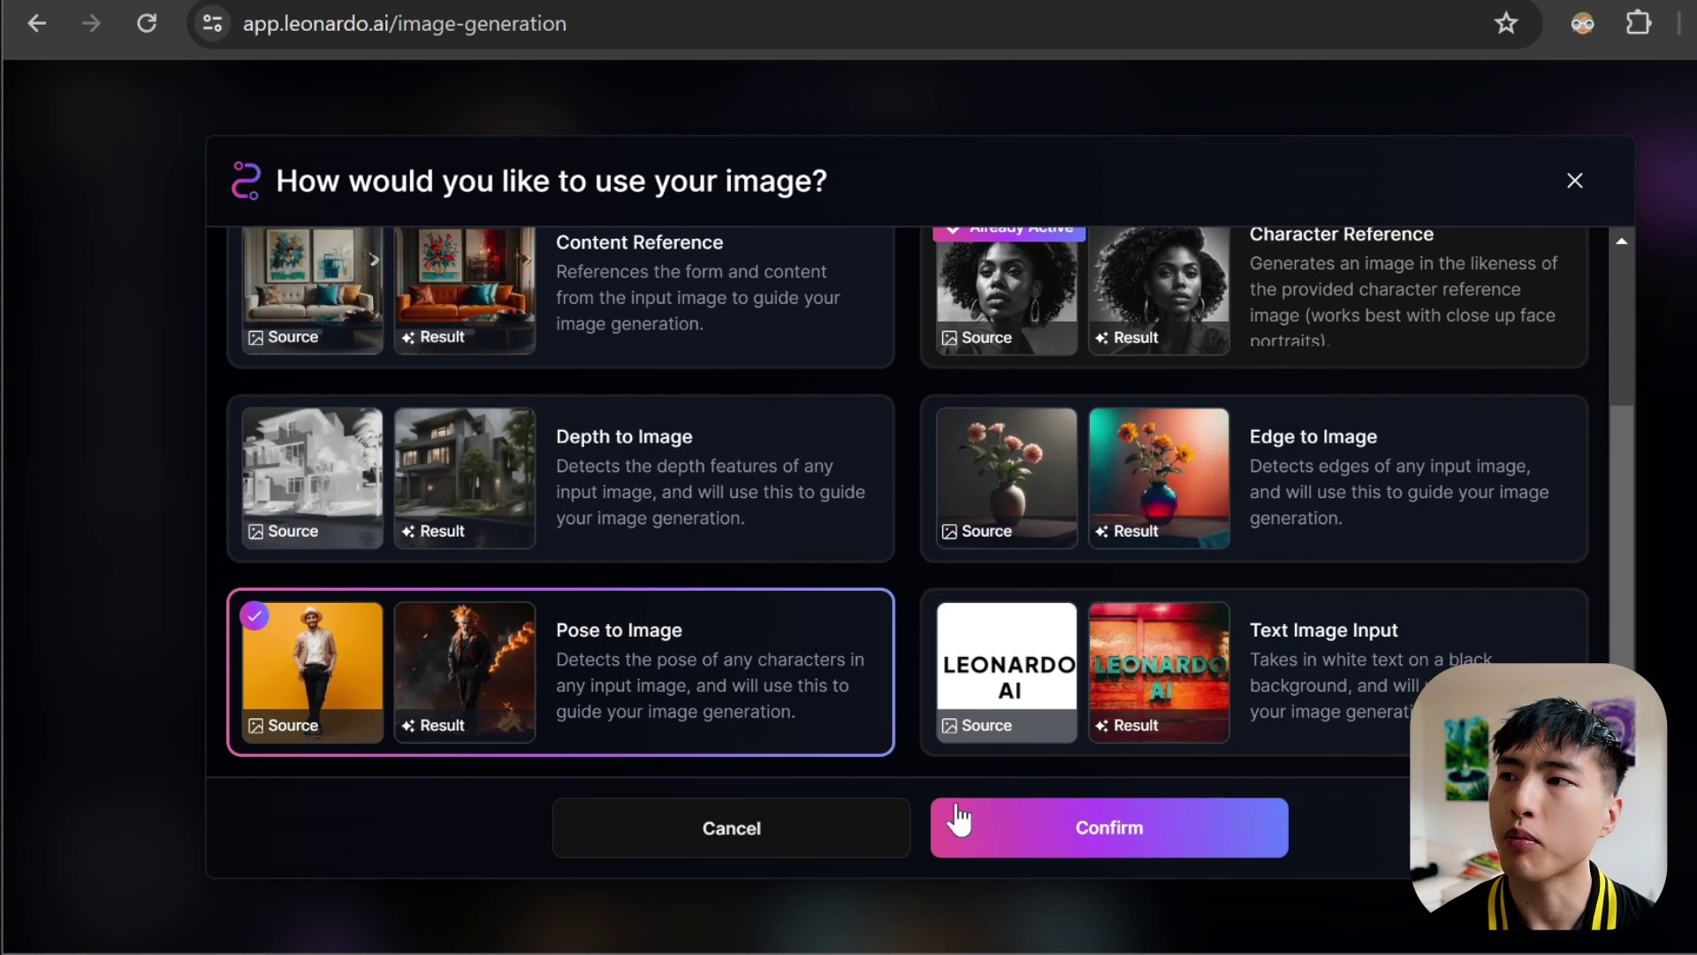
click(1064, 839)
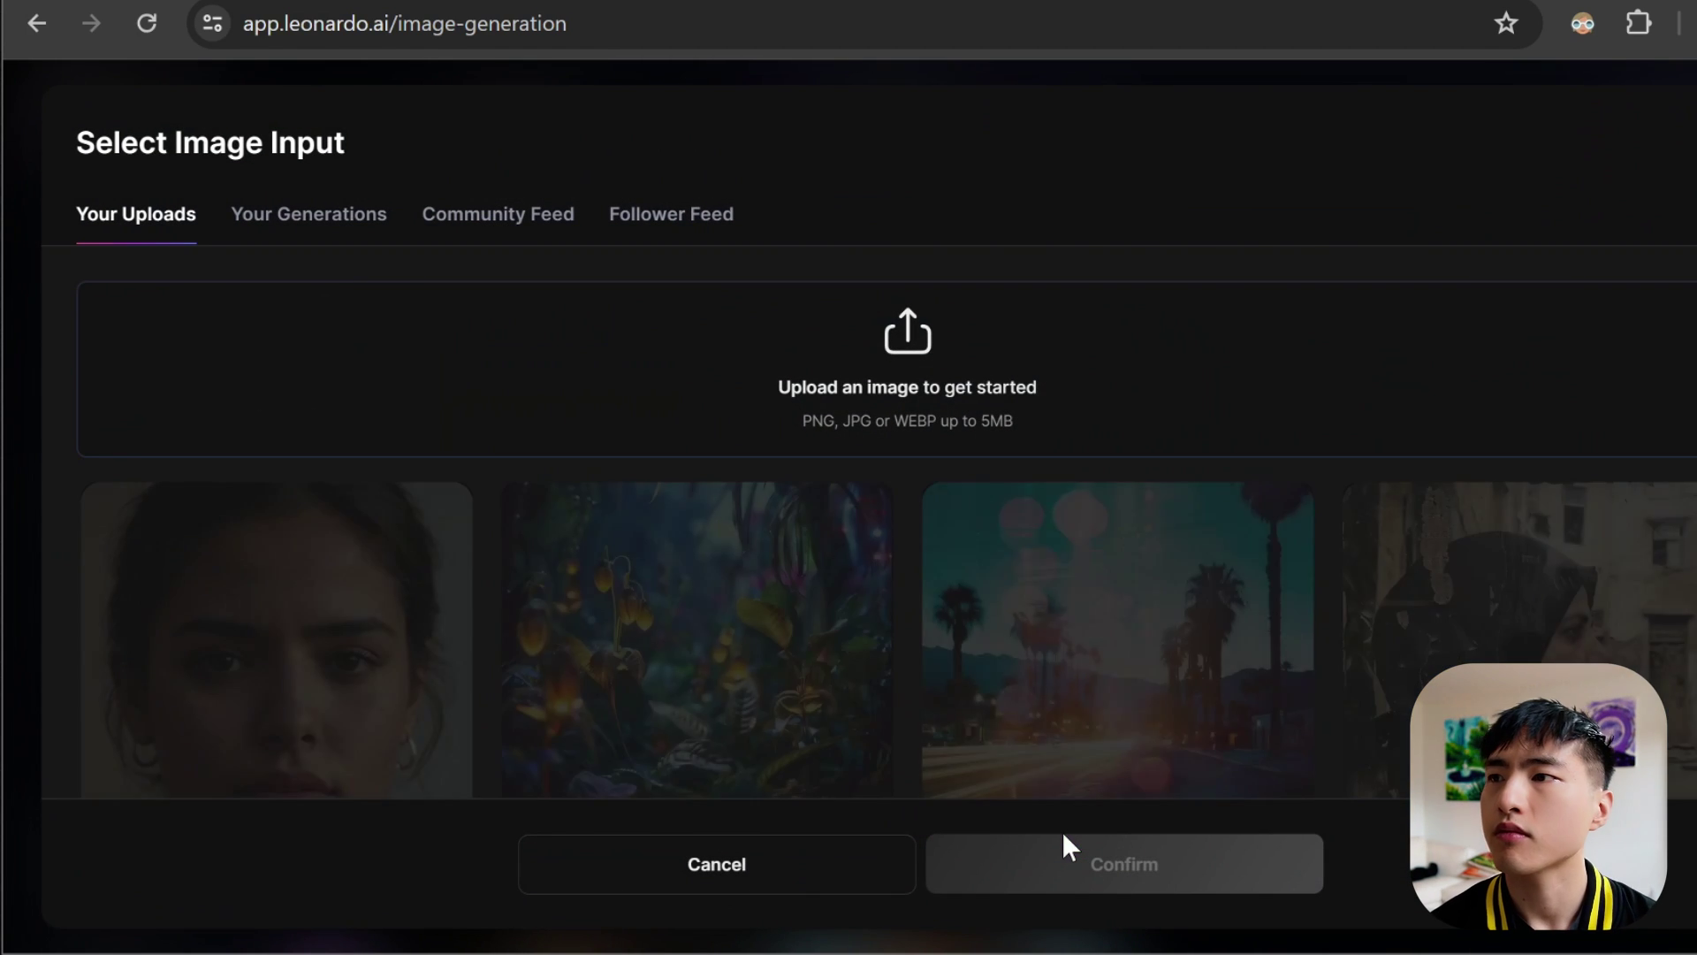
scroll(903, 559, down, 5)
scroll(908, 562, down, 2)
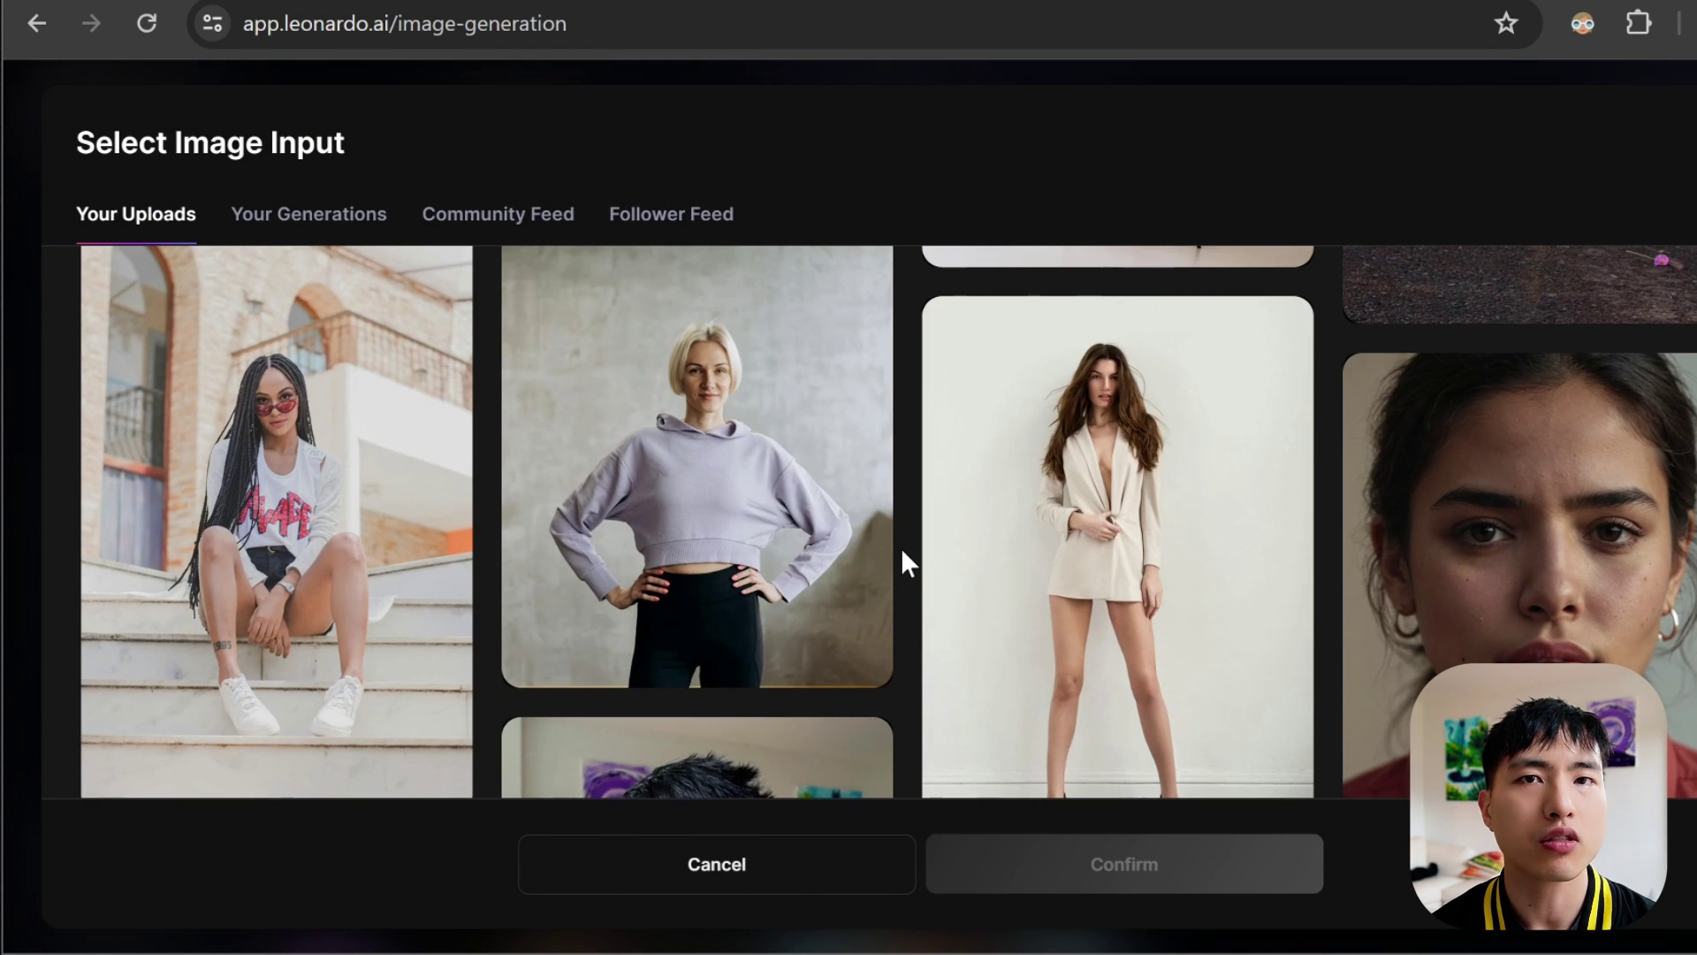
click(795, 598)
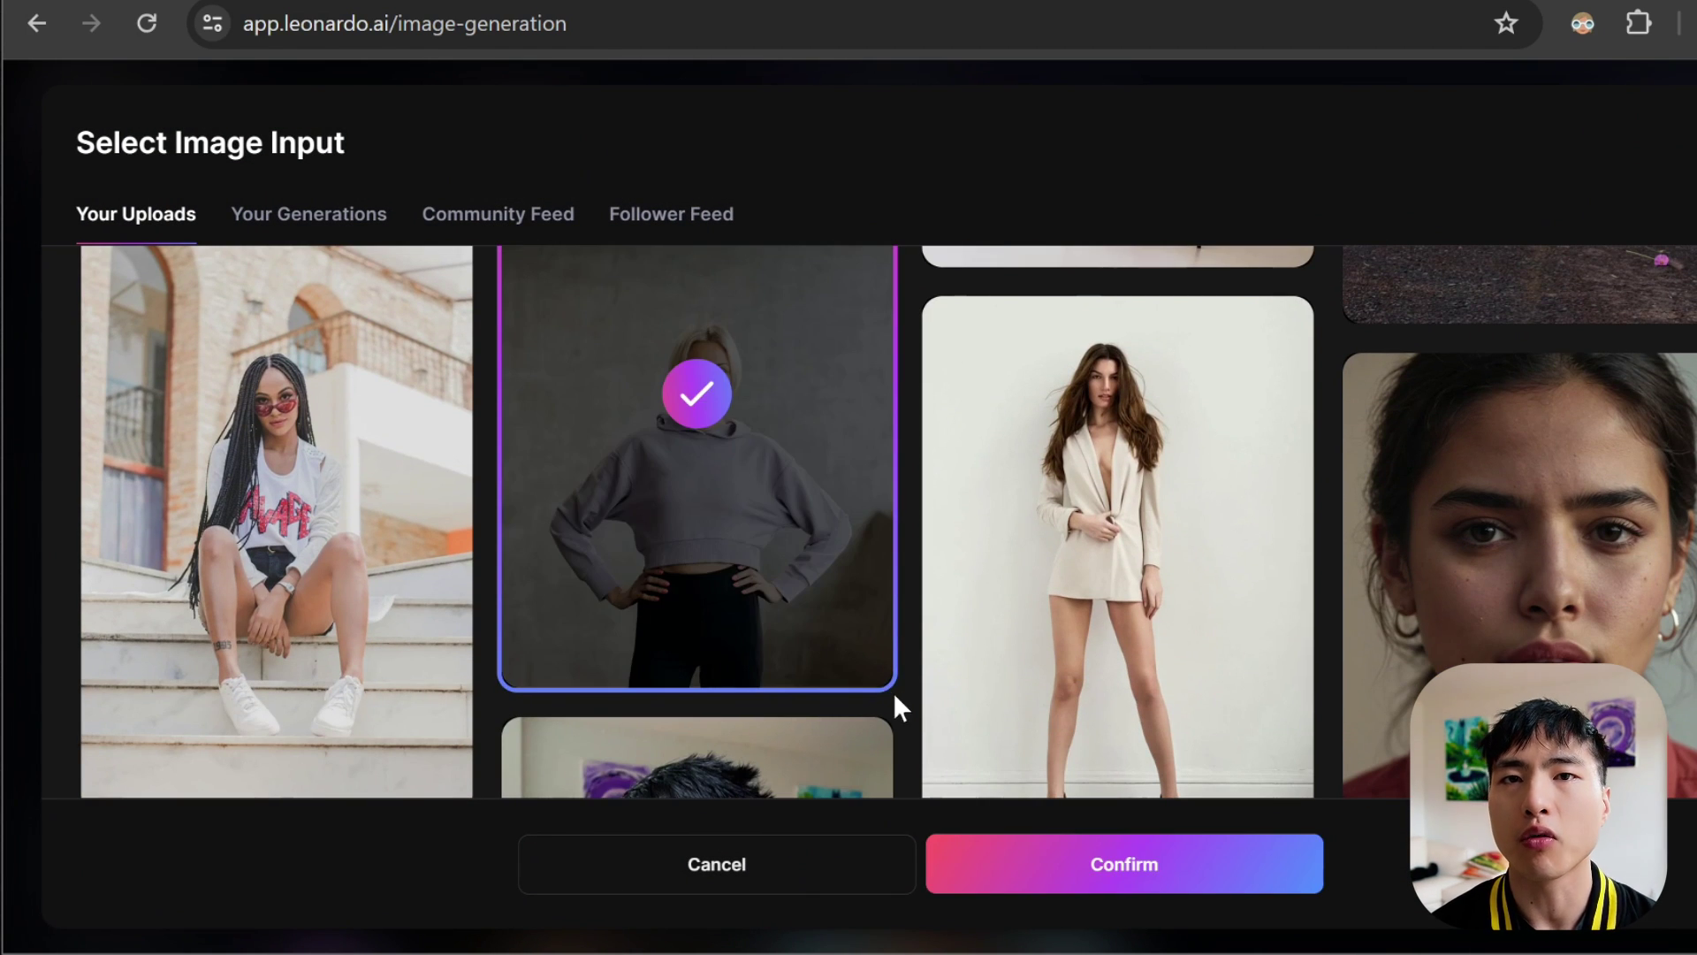
click(1021, 891)
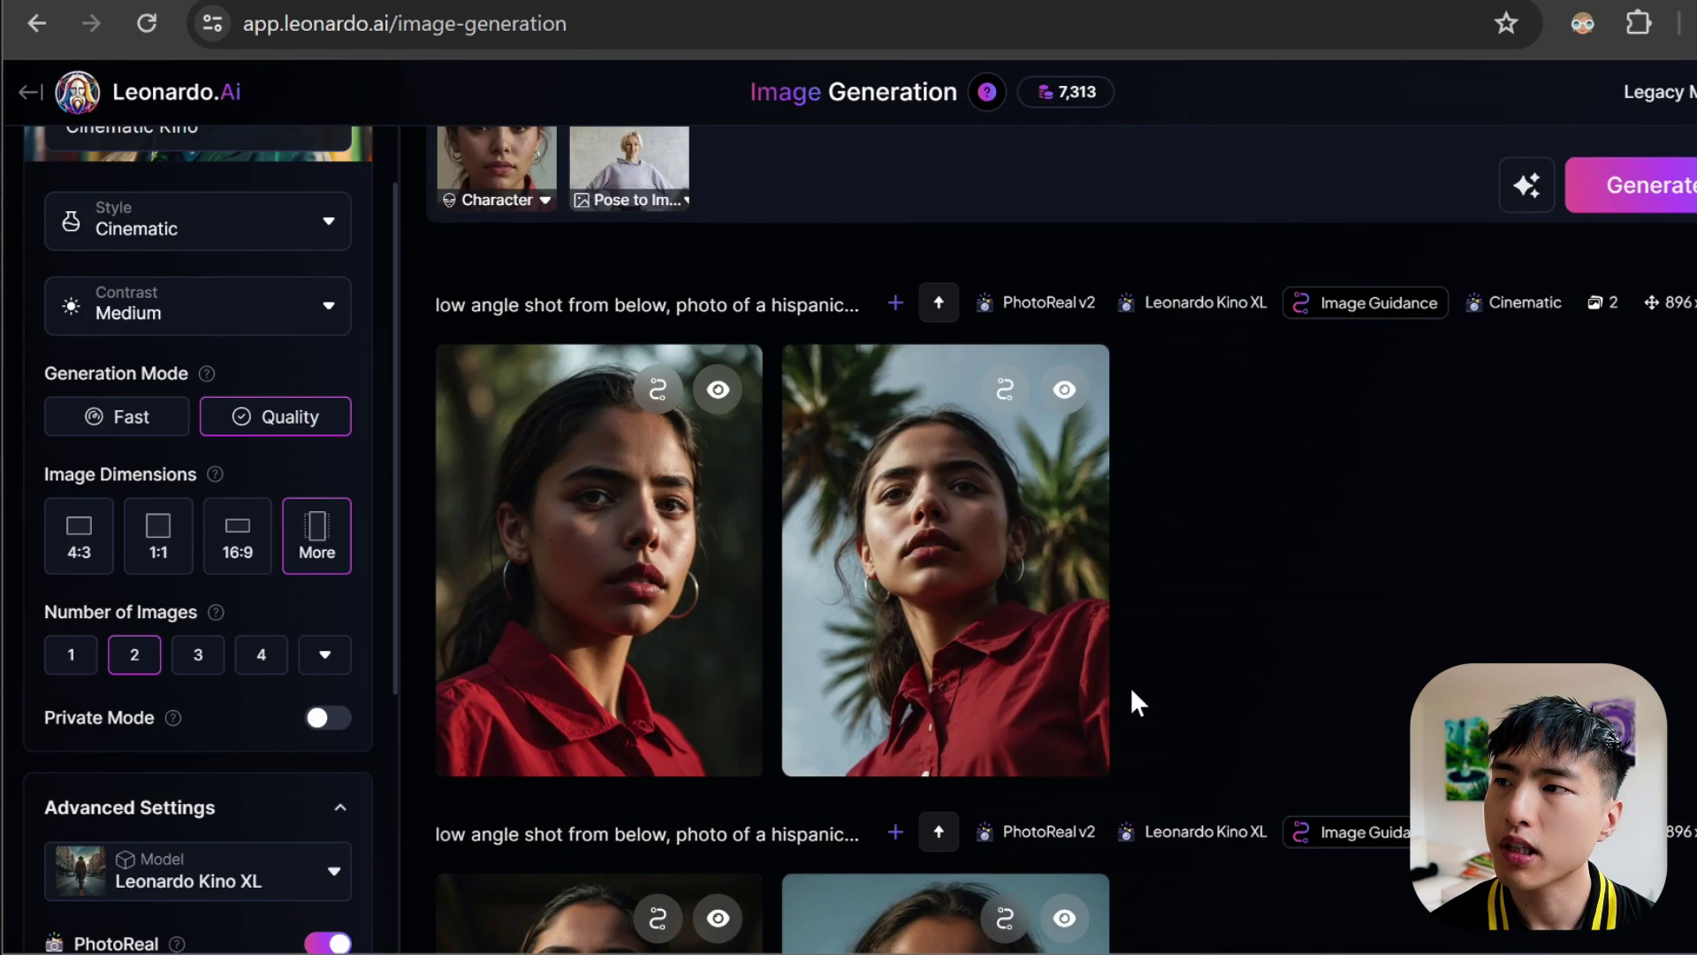
- Increase the hoodie Pose to Image reference strength from 1.00 to 1.25
scroll(1133, 692, up, 1)
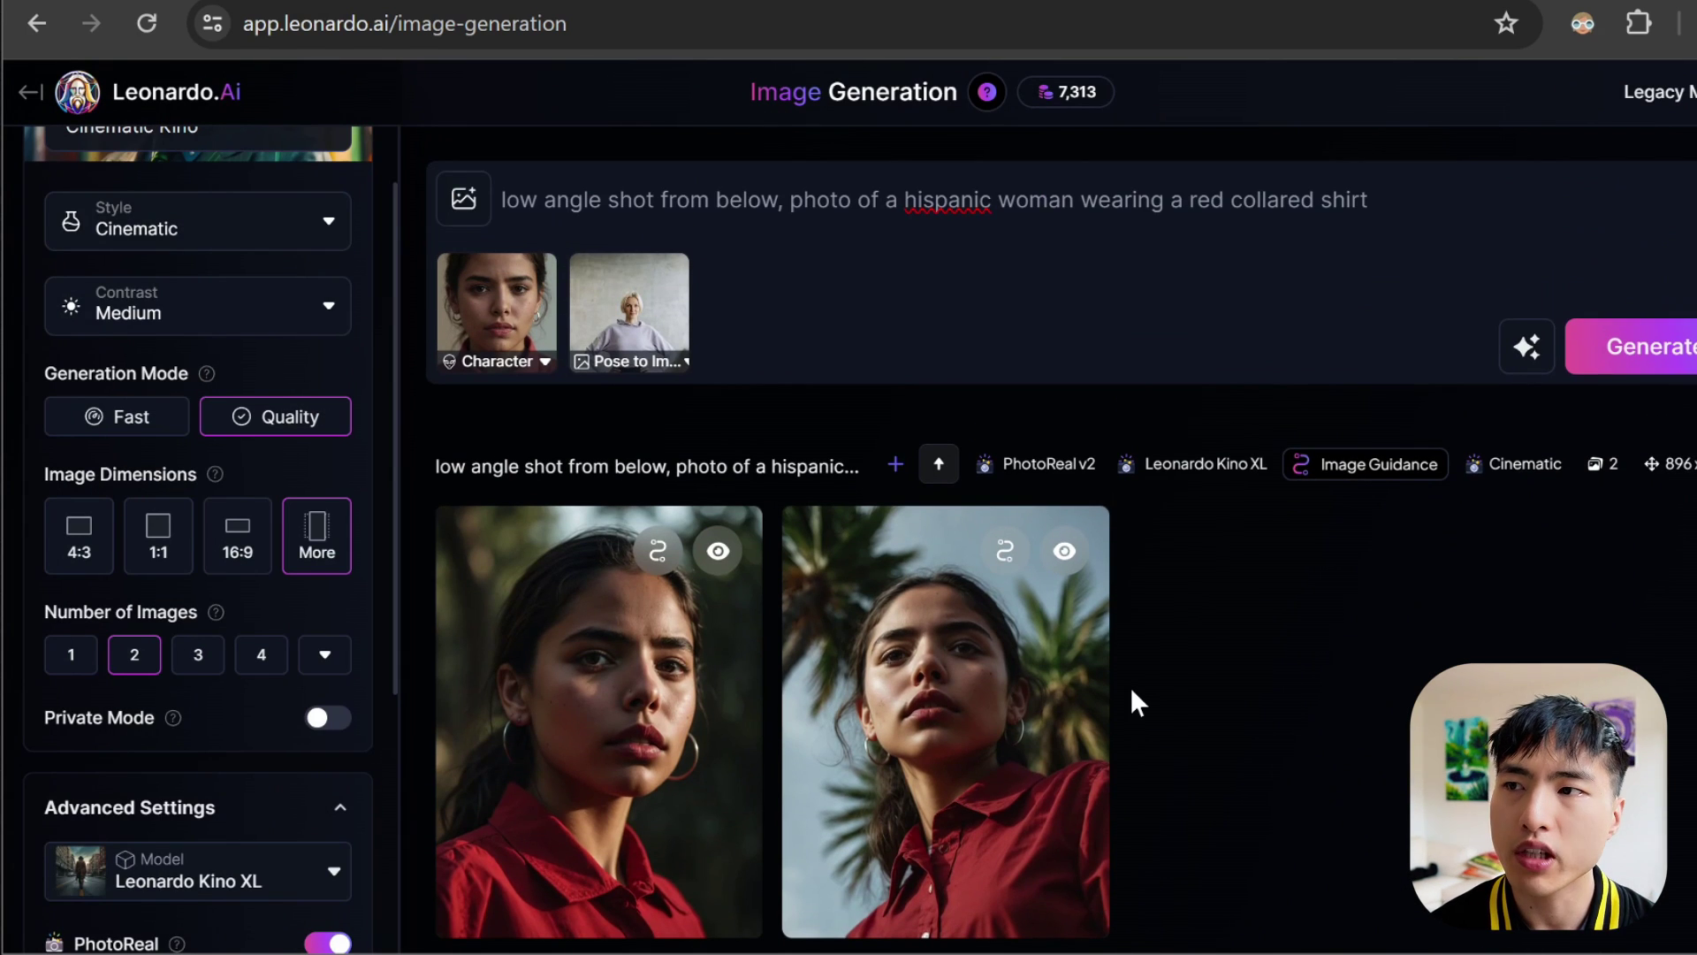
click(658, 359)
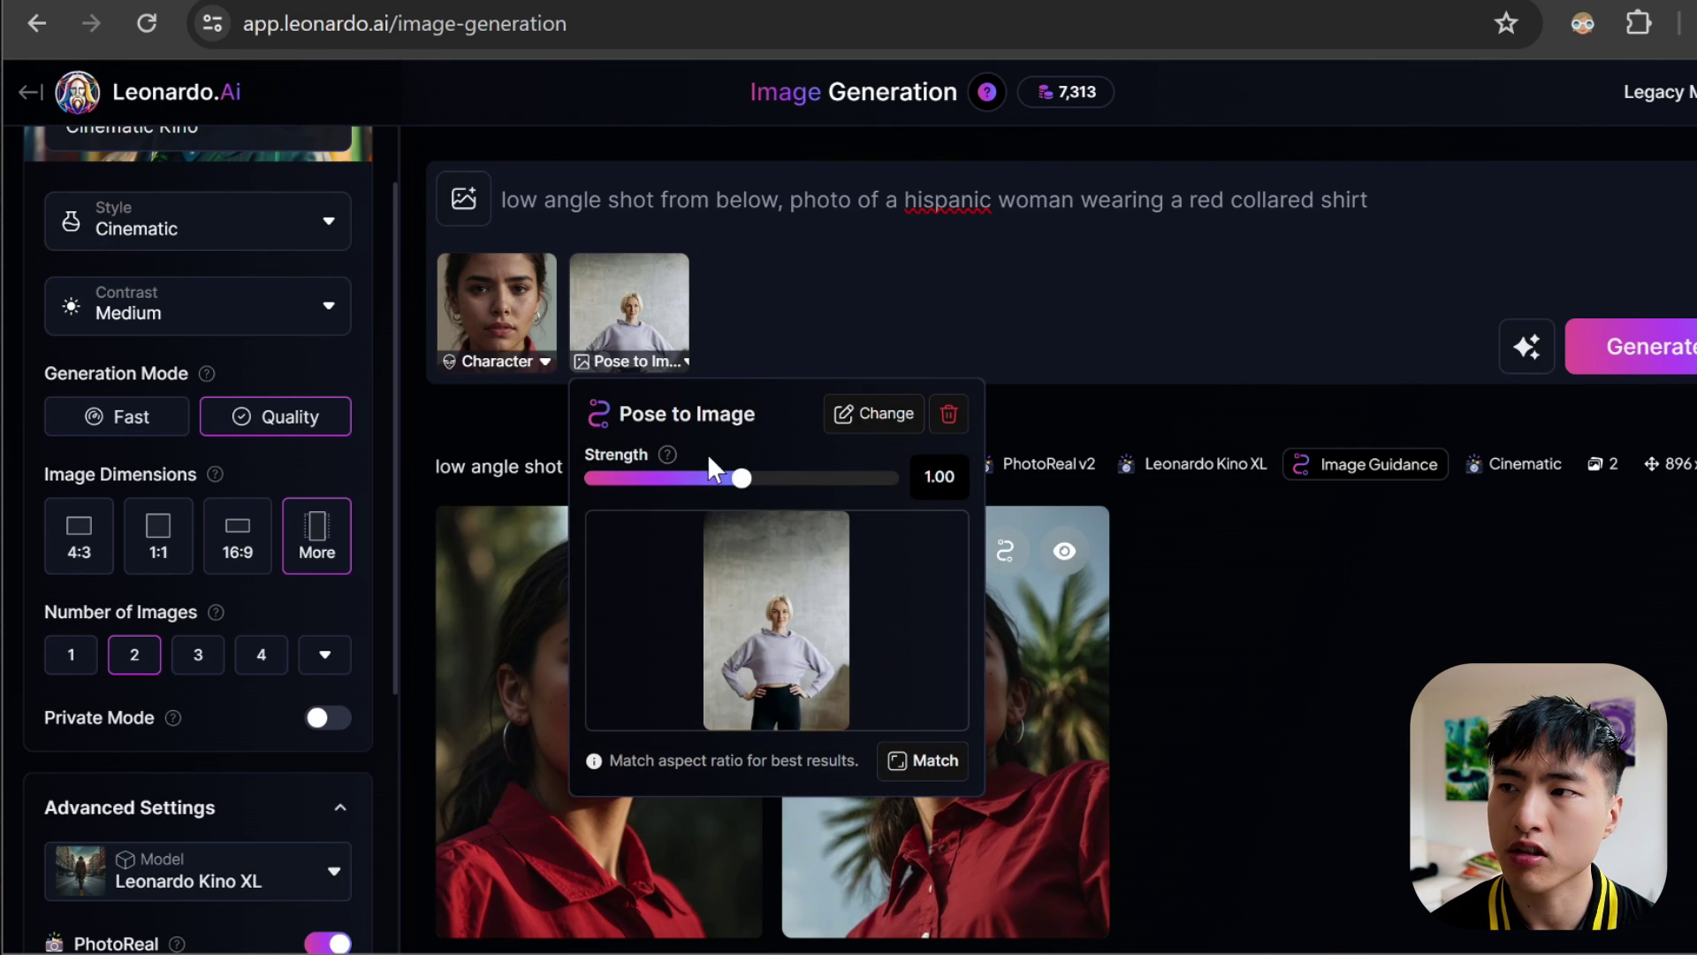
drag(745, 497, 784, 502)
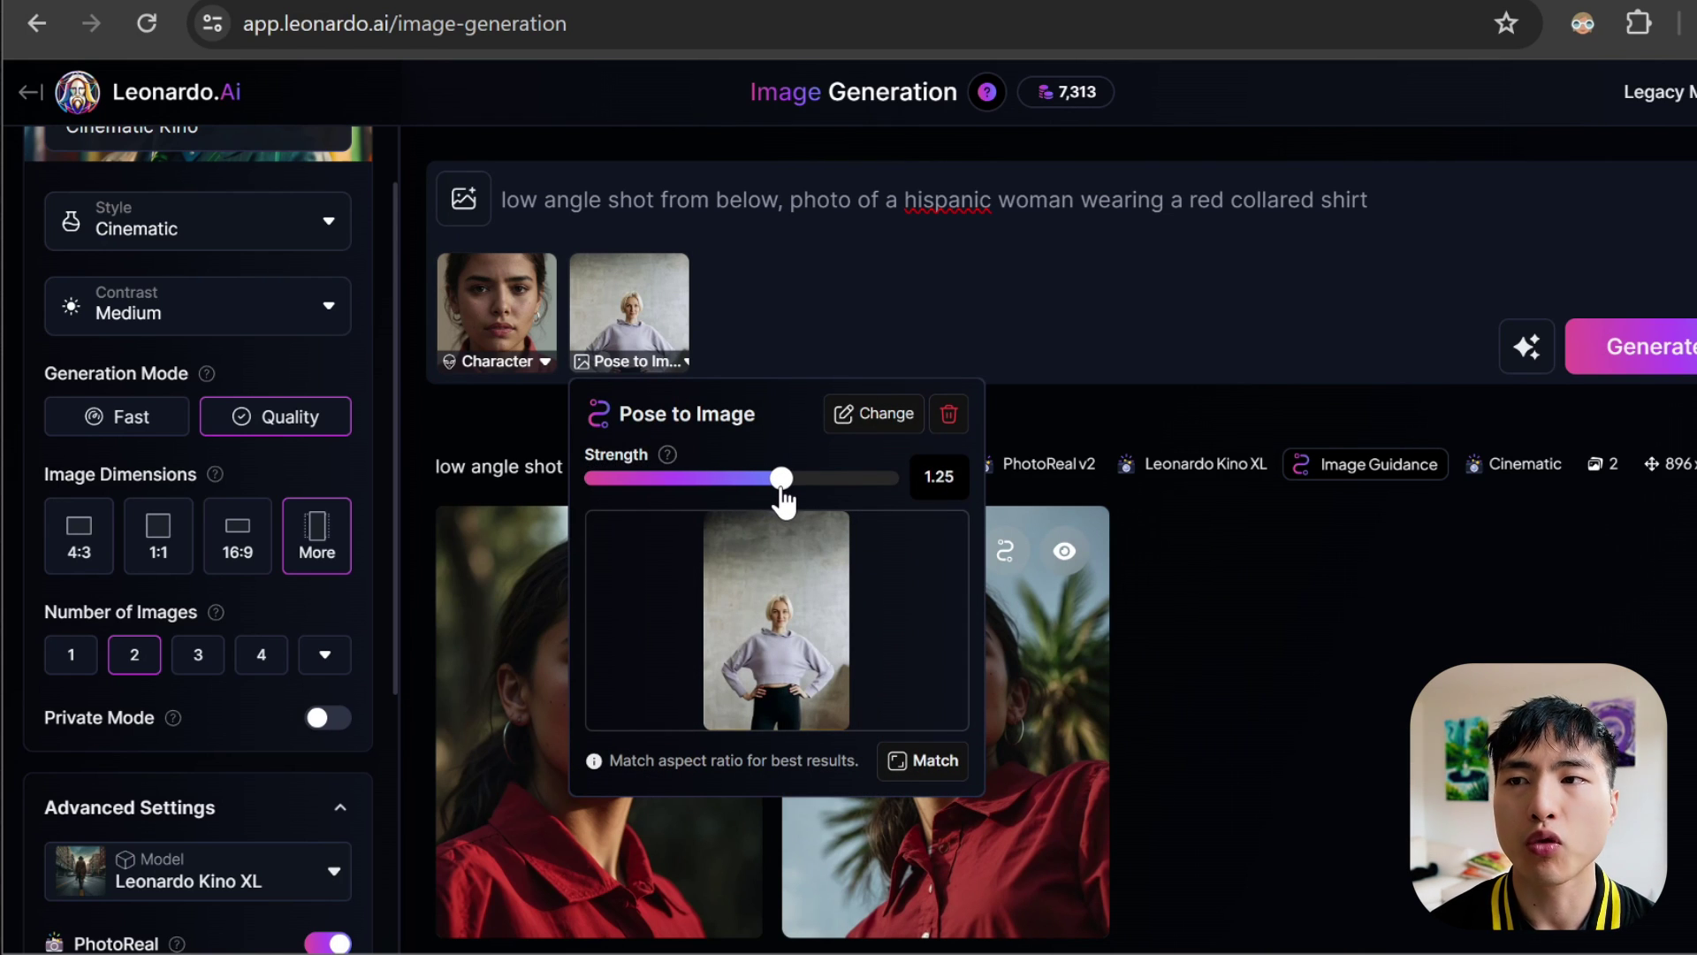
click(954, 253)
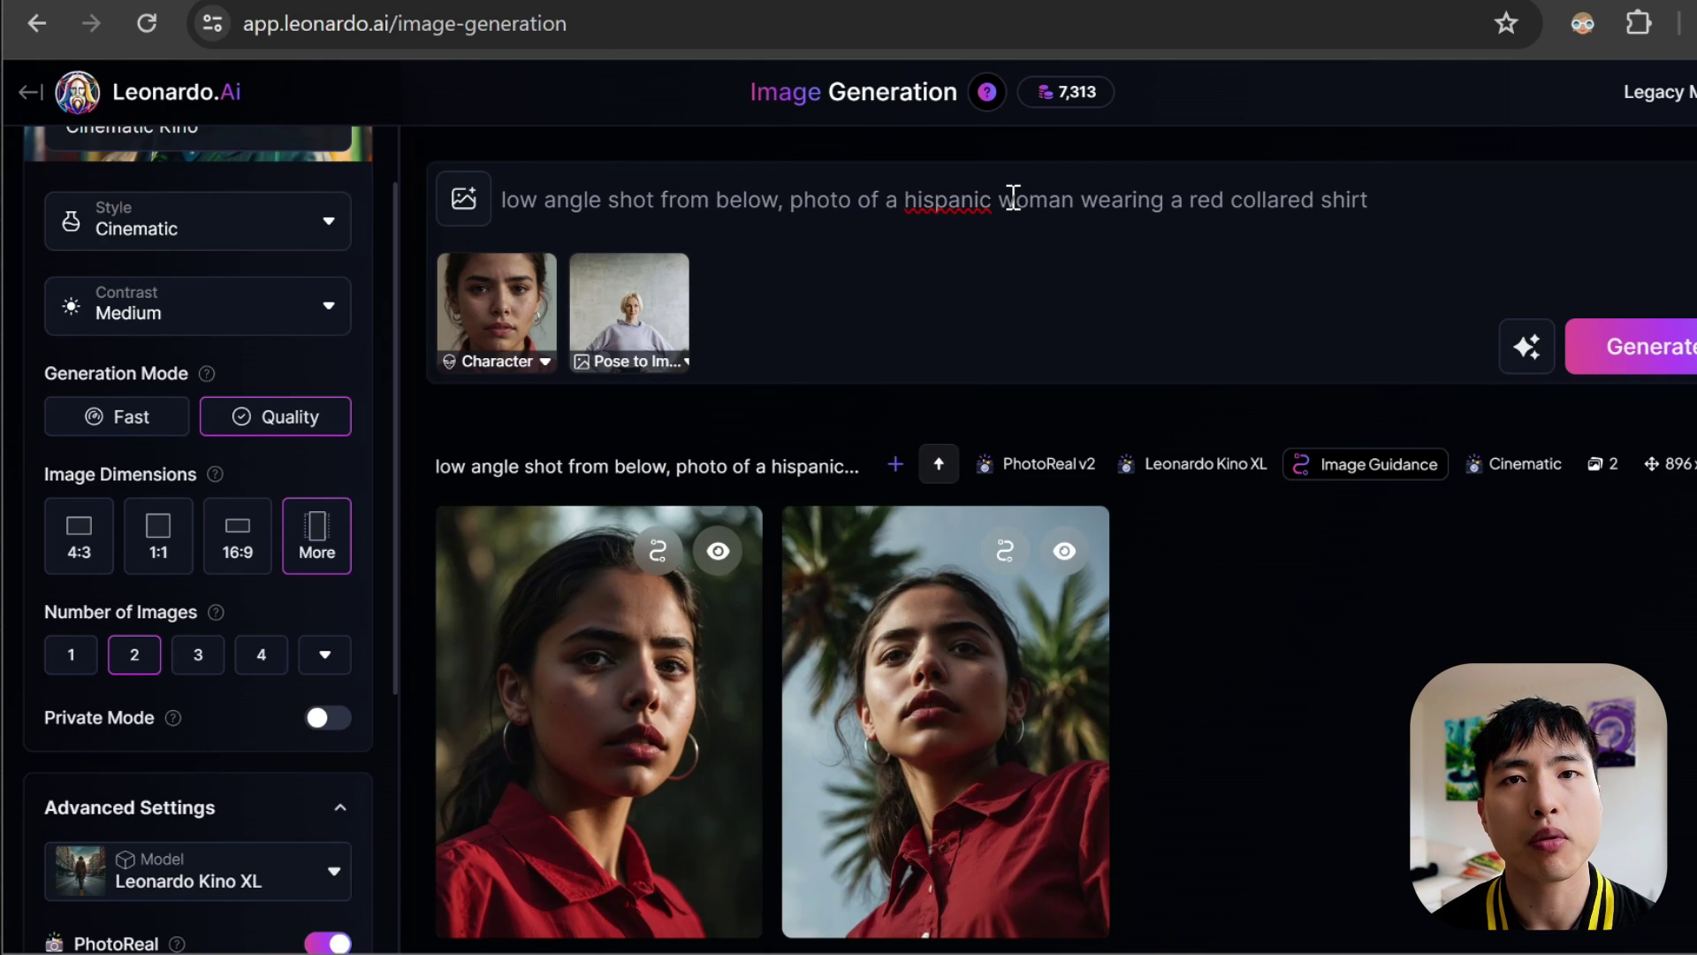